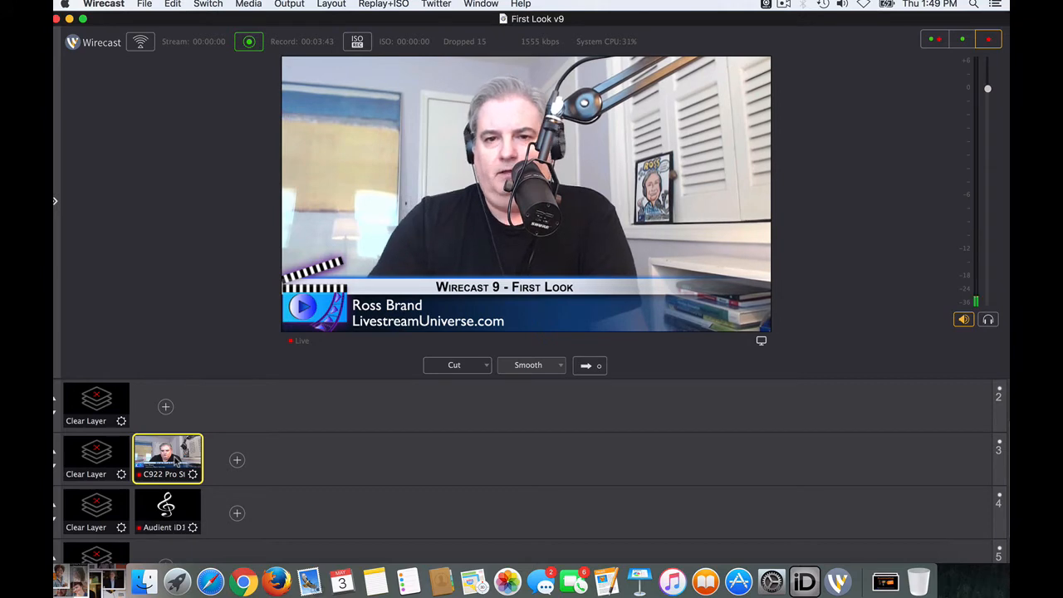
# Show preview and live side by side, and add a C922 Pro Stream Webcam Video shot to Master Layer 3
pyautogui.click(930, 41)
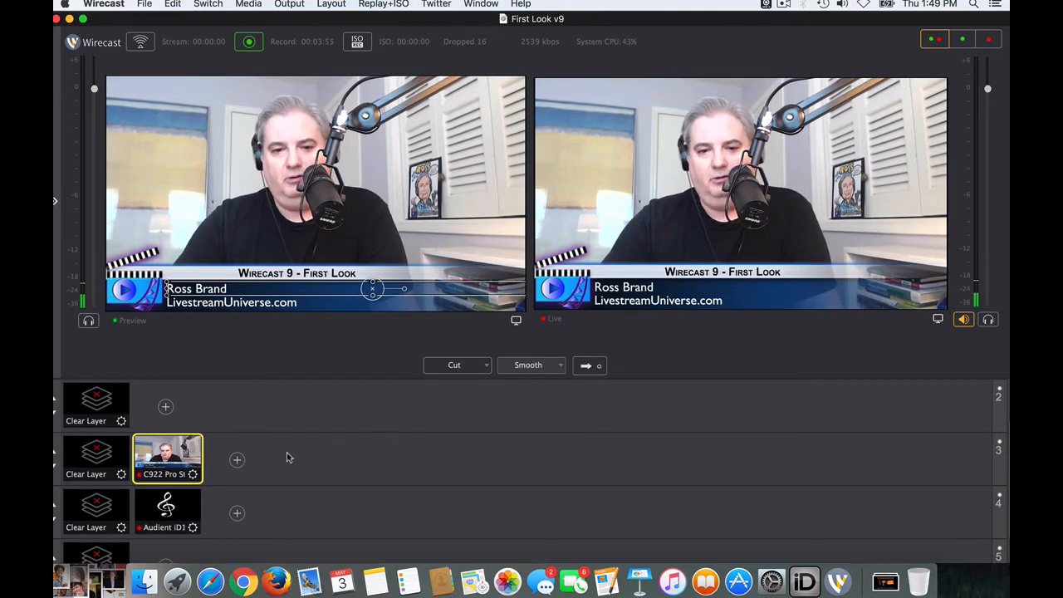
pyautogui.click(237, 459)
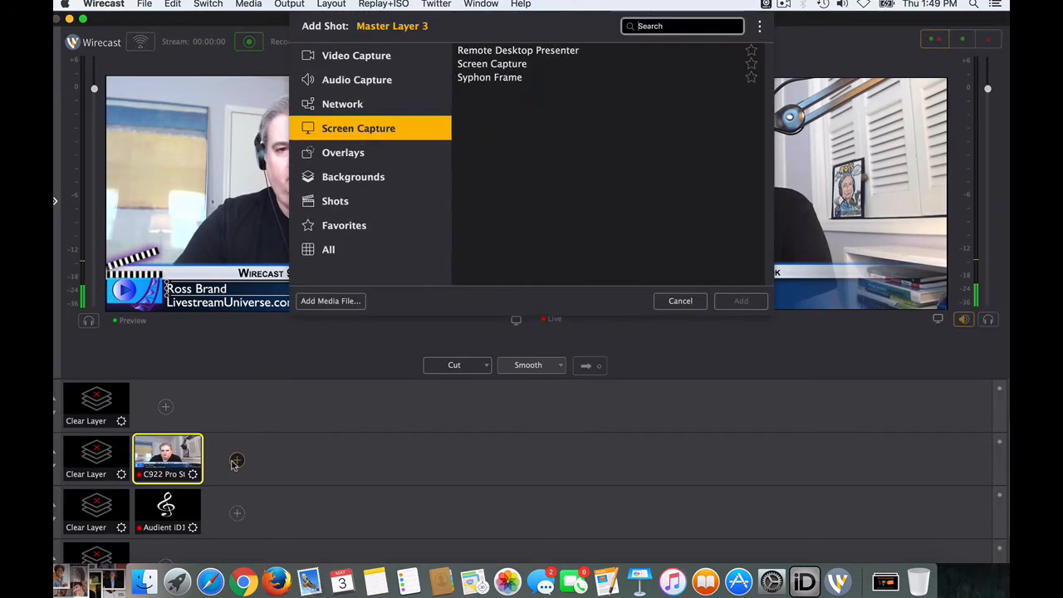
pyautogui.click(398, 58)
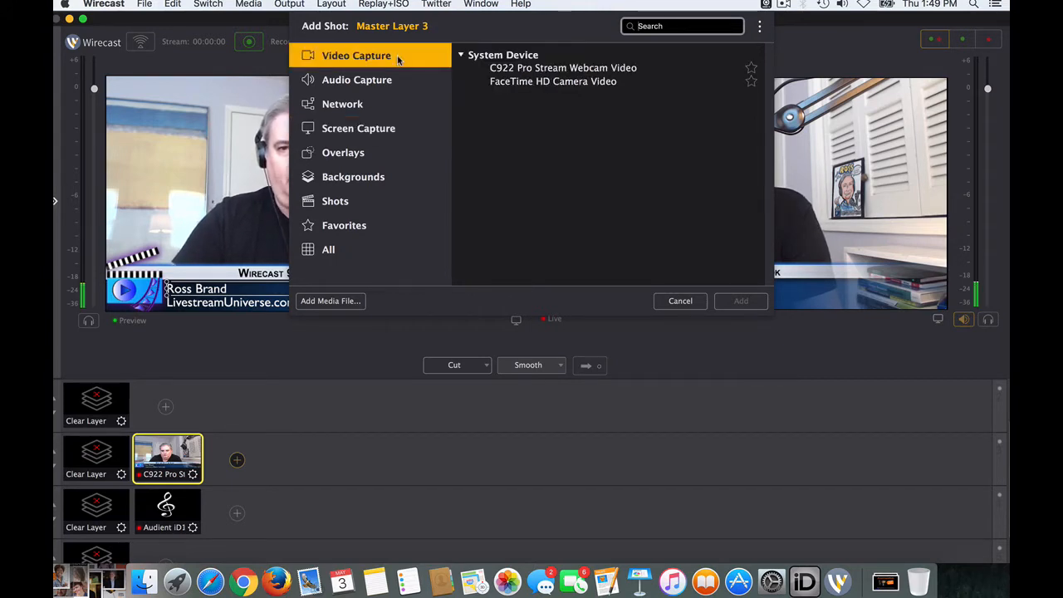
pyautogui.click(586, 72)
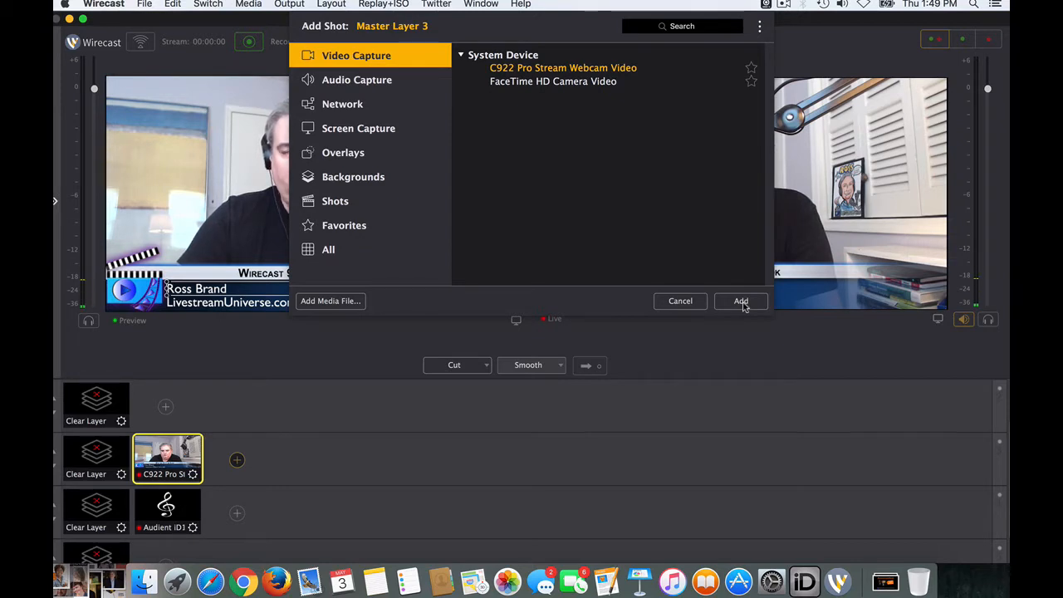
pyautogui.click(741, 302)
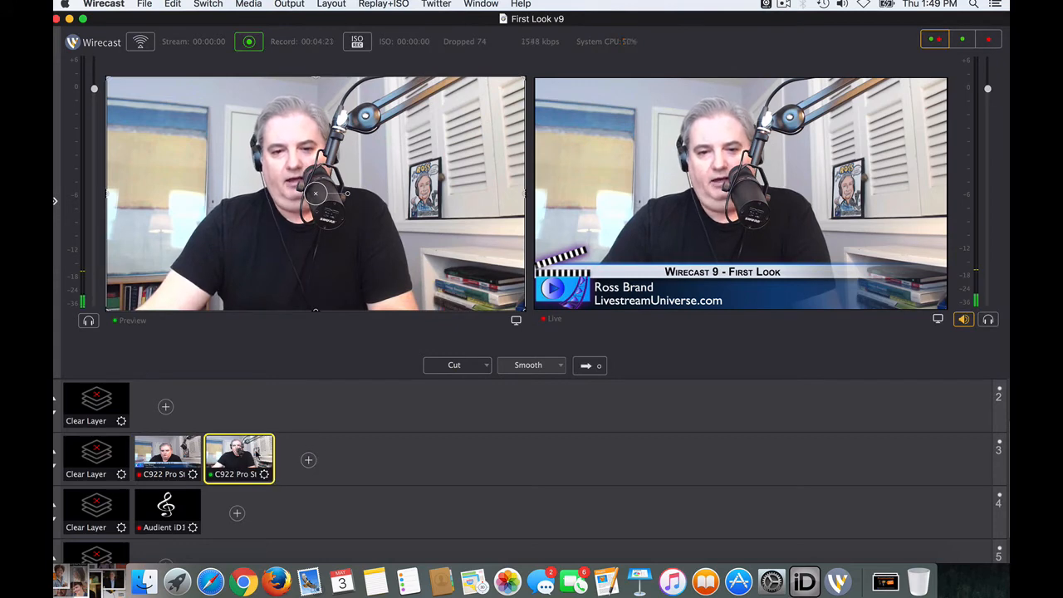
# Open the new webcam shot for editing and add the a36eaa14 lower-third PNG from the desktop's Wirecast folder as a layer
pyautogui.doubleClick(257, 456)
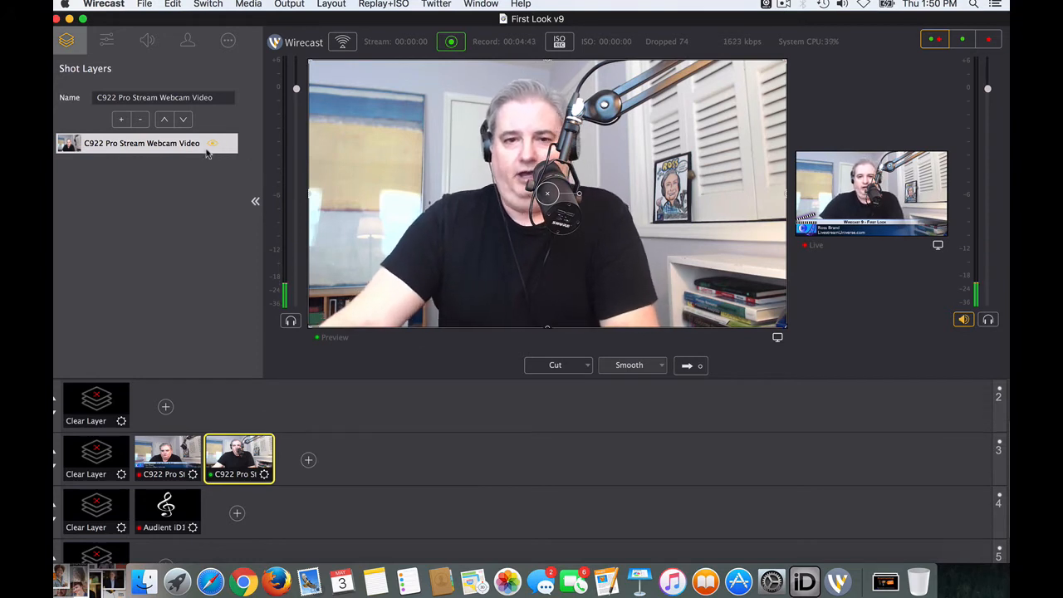
pyautogui.click(122, 122)
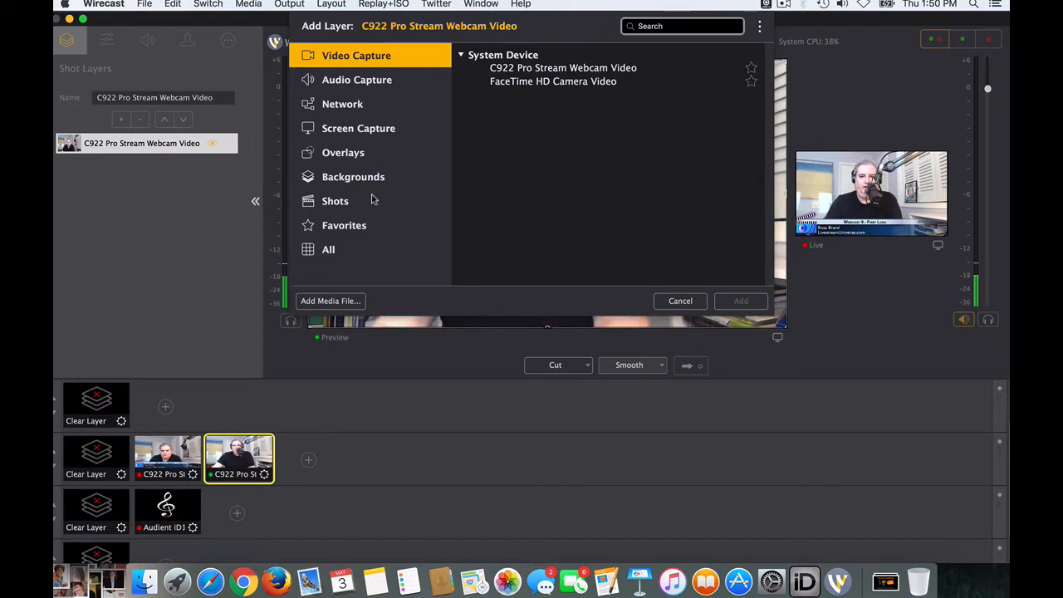
pyautogui.click(340, 304)
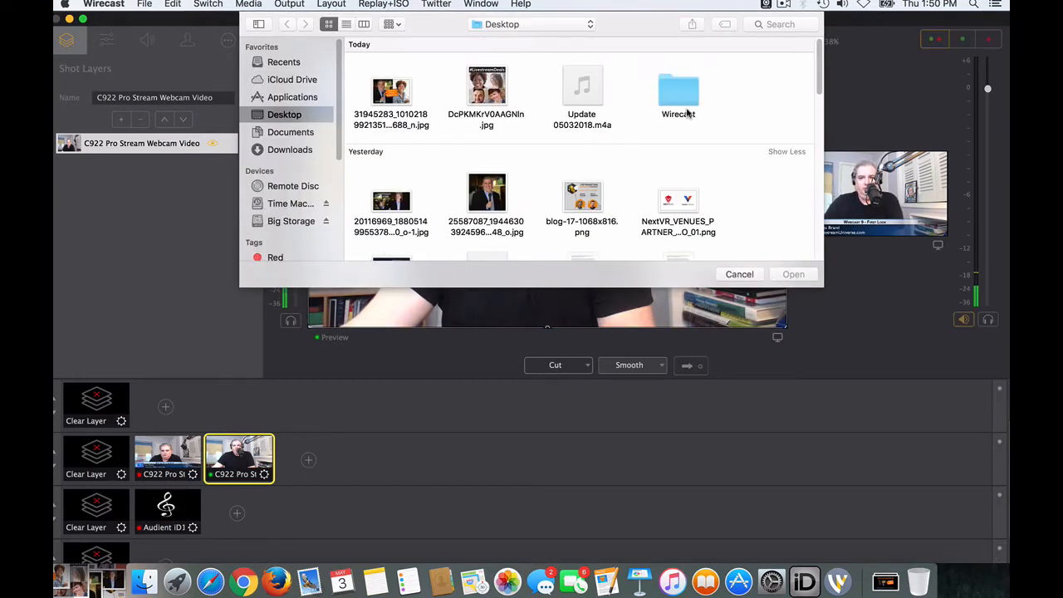
pyautogui.doubleClick(684, 100)
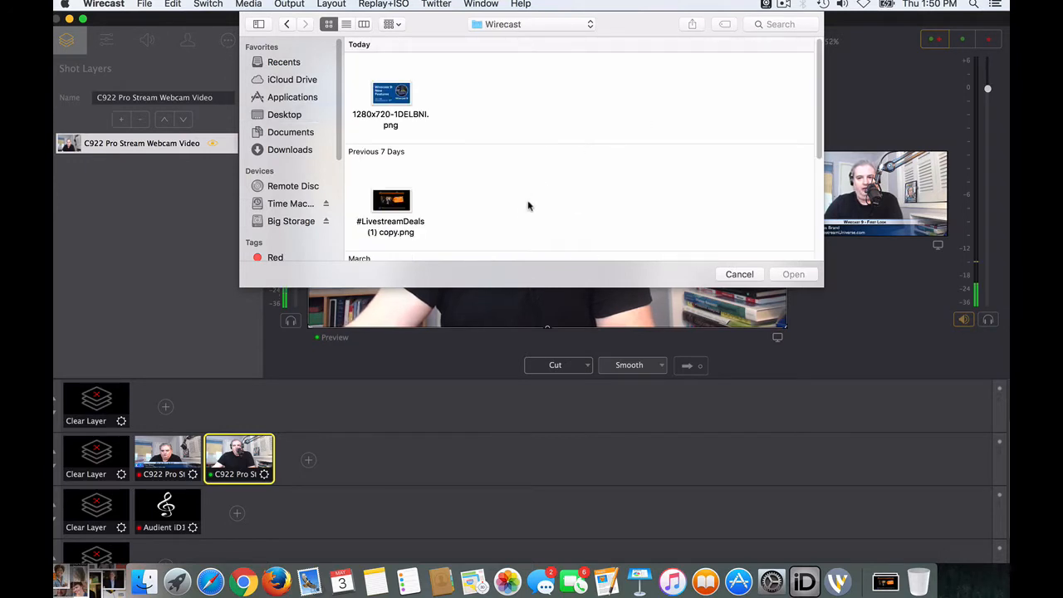
pyautogui.scroll(-5, 512, 229)
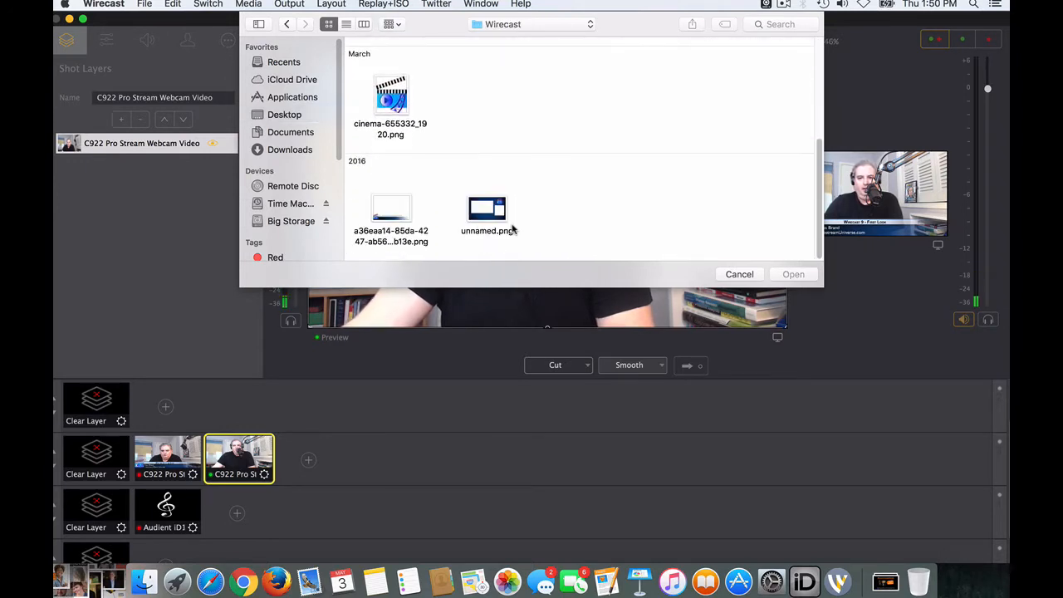
pyautogui.doubleClick(407, 219)
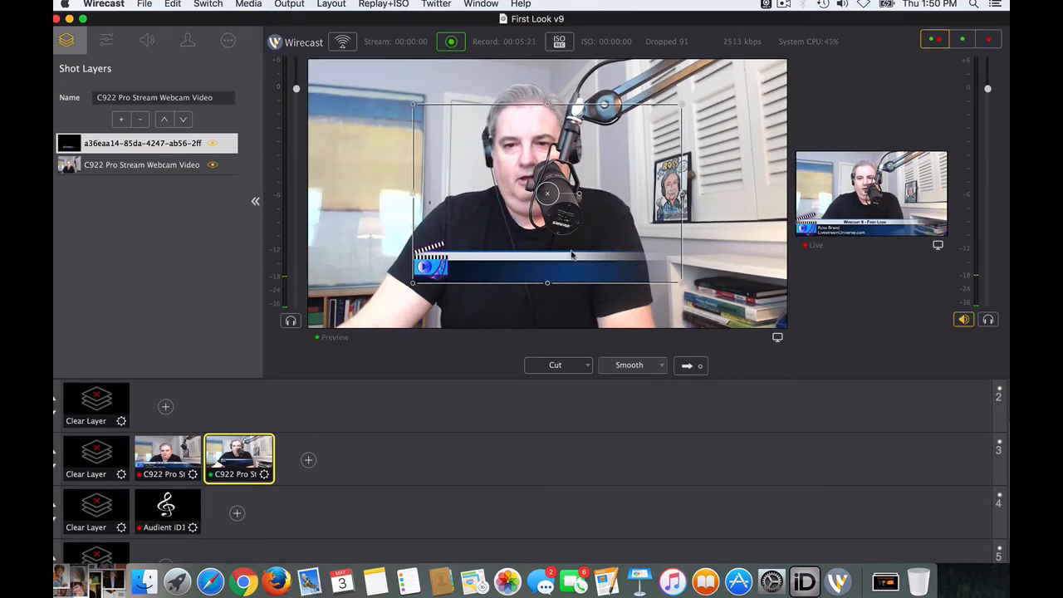
# Enlarge the lower-third graphic to span the full frame width and align it with the bottom of the webcam shot
pyautogui.moveTo(415, 286); pyautogui.dragTo(313, 326)
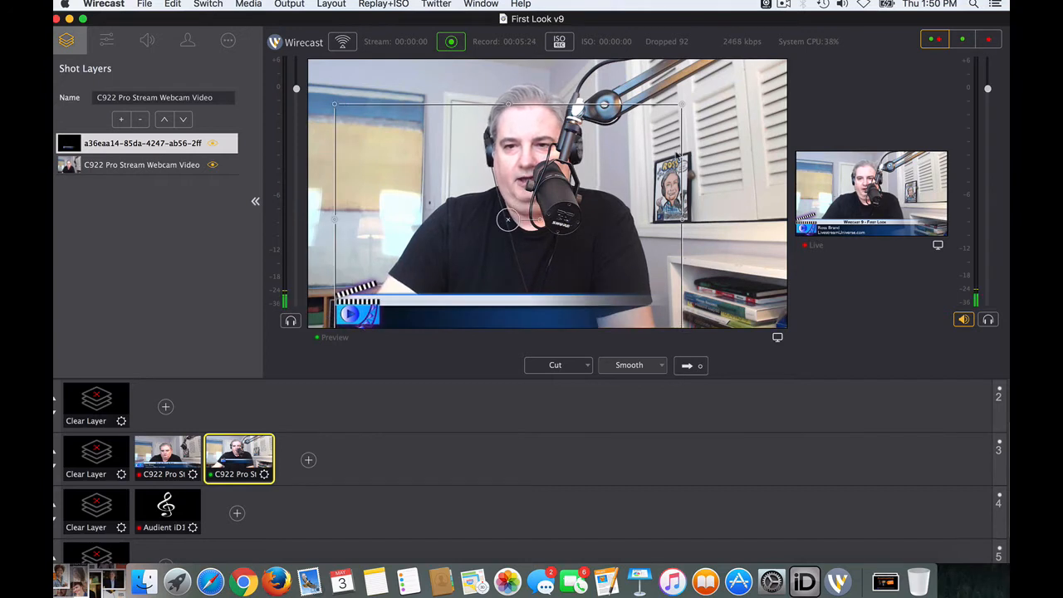
pyautogui.moveTo(681, 106); pyautogui.dragTo(639, 61)
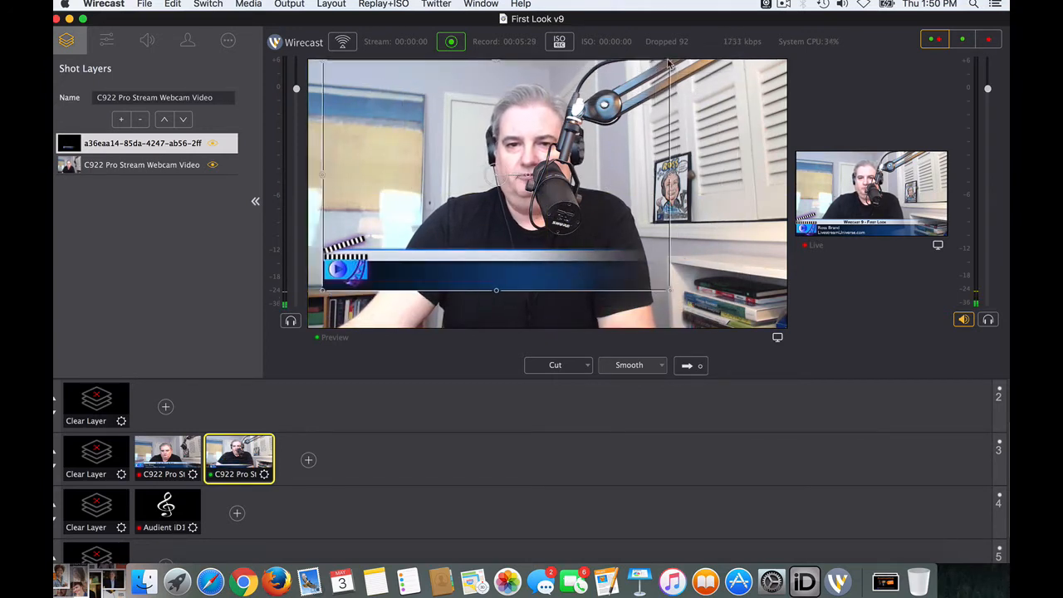
pyautogui.moveTo(655, 293); pyautogui.dragTo(835, 350)
pyautogui.moveTo(621, 245); pyautogui.dragTo(619, 191)
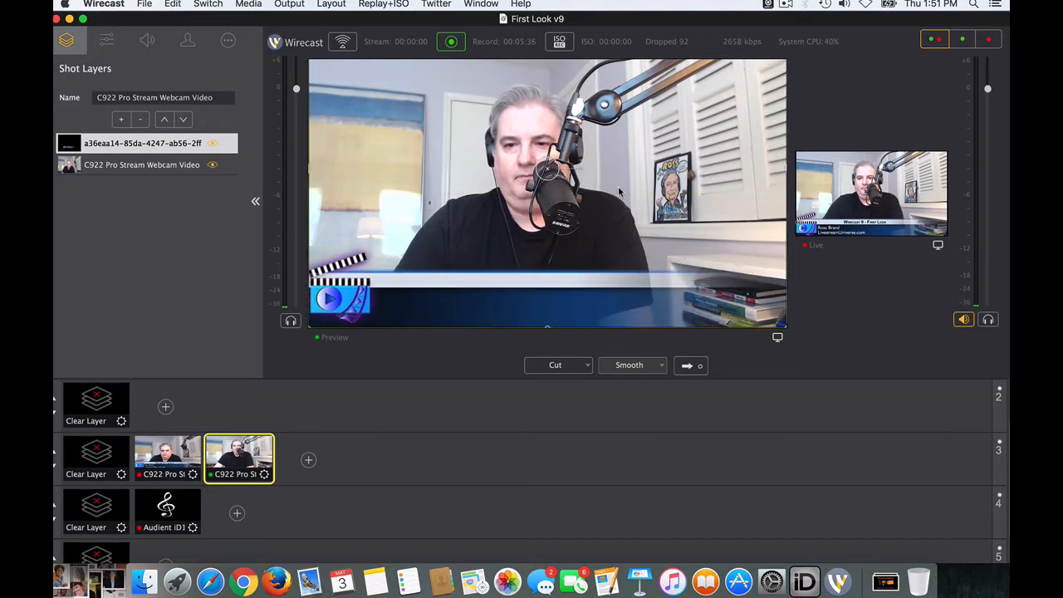
pyautogui.click(649, 460)
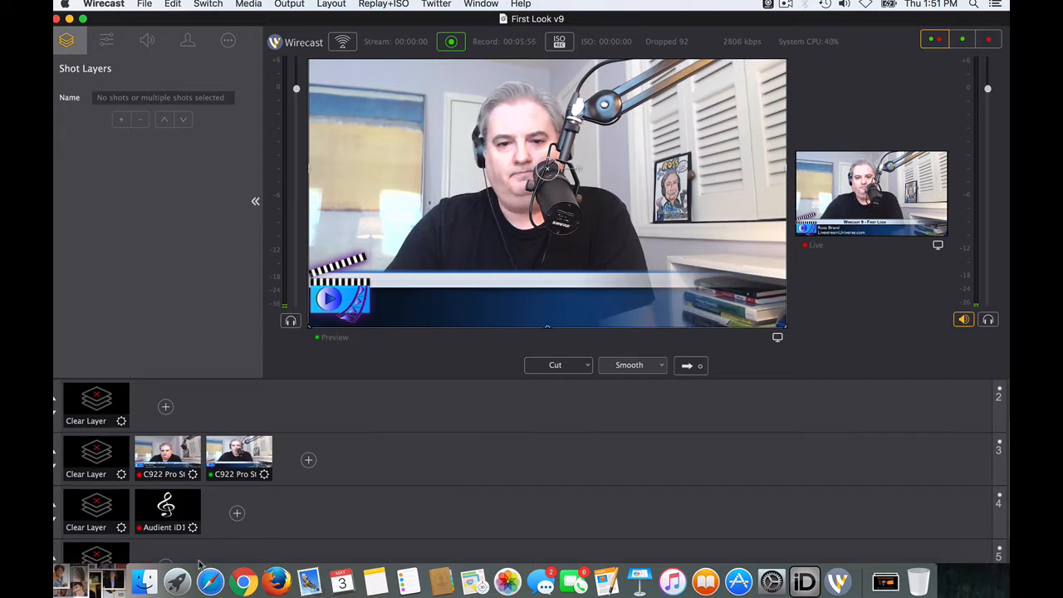
# Add the image cinema-655332_1920.png as another layer in the second webcam shot
pyautogui.click(239, 455)
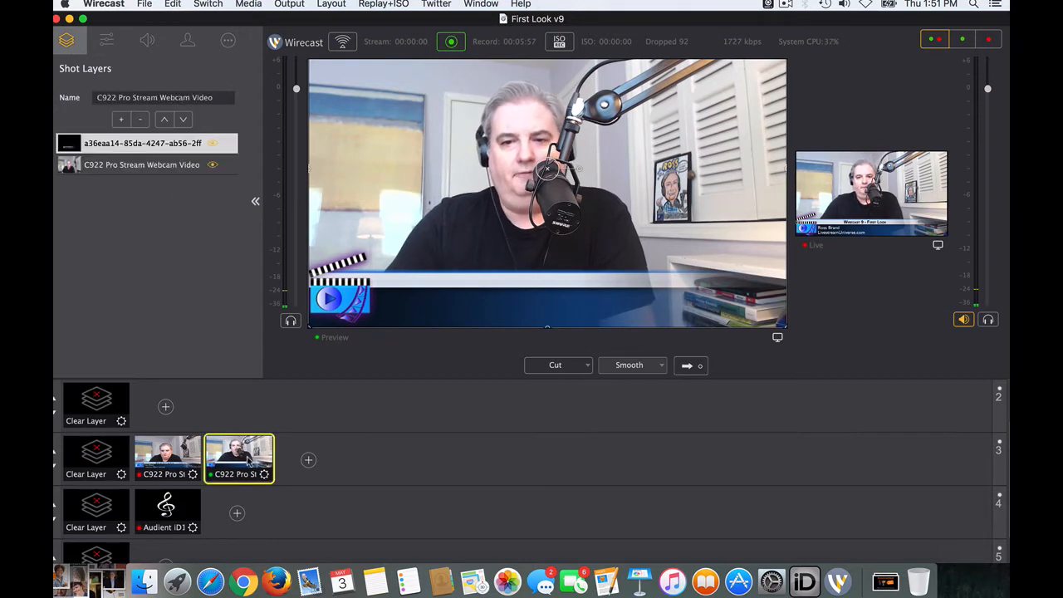
pyautogui.click(120, 119)
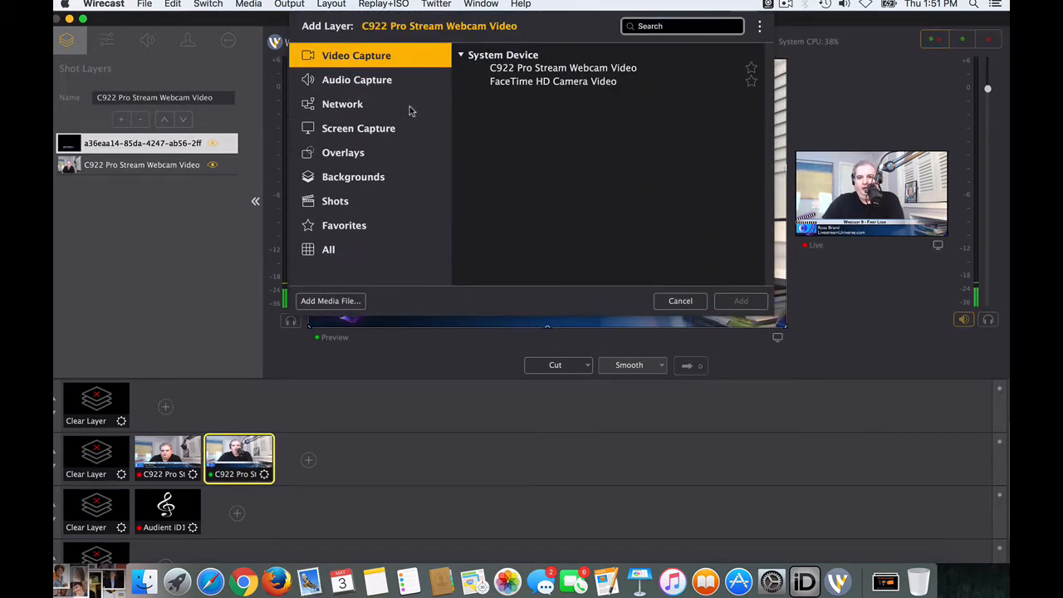
pyautogui.click(349, 302)
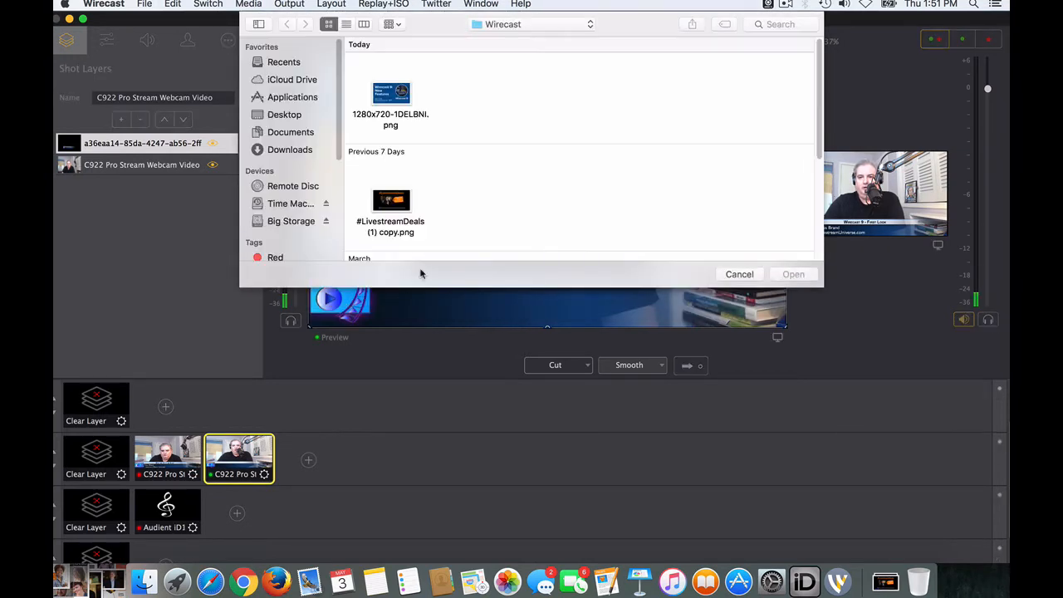
pyautogui.scroll(-5, 533, 184)
pyautogui.click(397, 143)
pyautogui.doubleClick(396, 142)
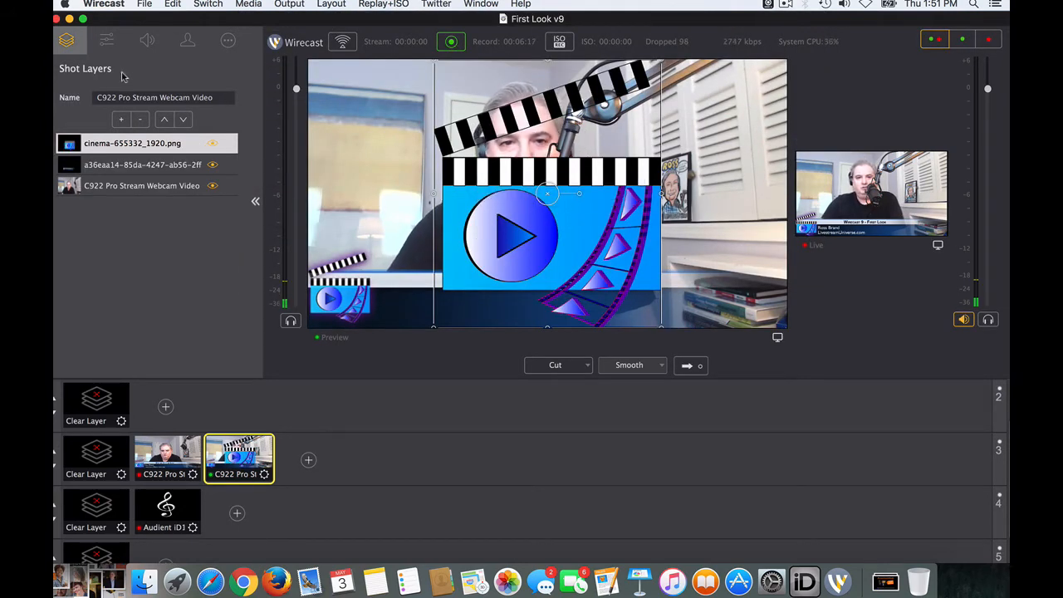
# Scale the clapperboard image to 8.9% and place it in the shot's upper-right corner at position 537, 244
pyautogui.click(110, 43)
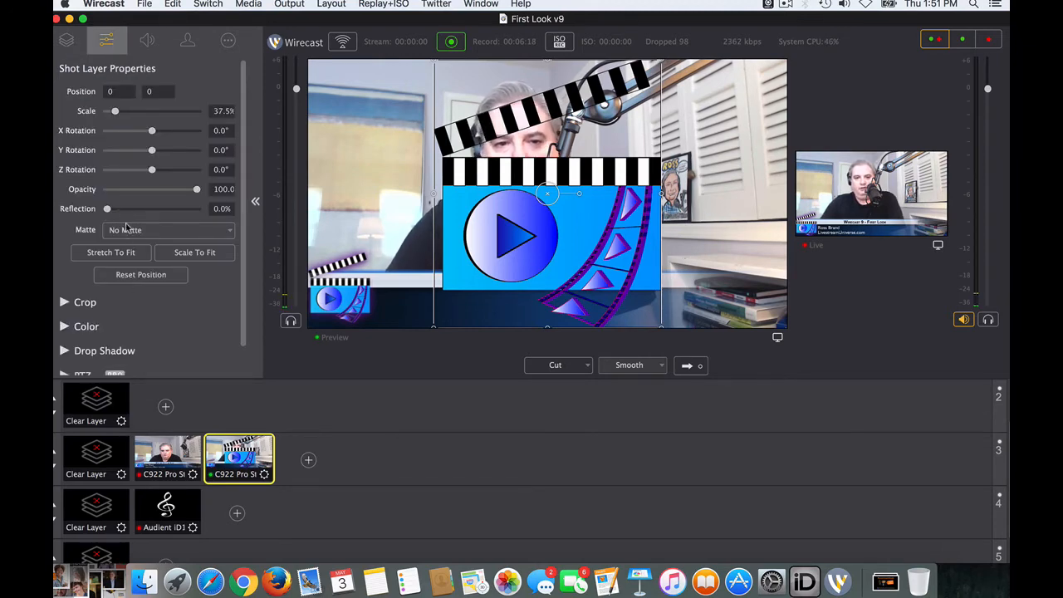
pyautogui.moveTo(118, 111); pyautogui.dragTo(111, 109)
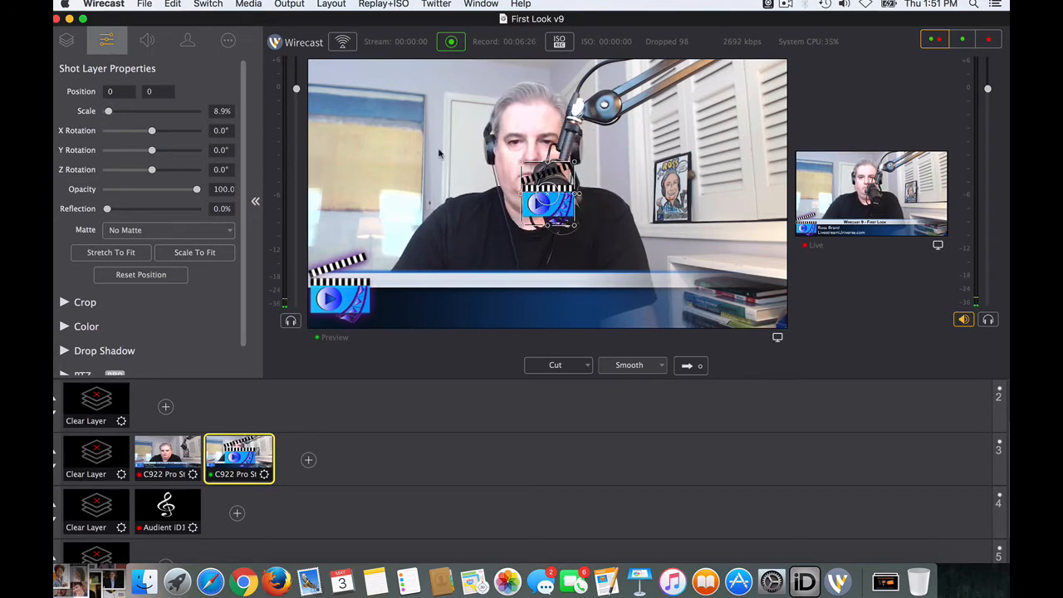
pyautogui.moveTo(558, 206); pyautogui.dragTo(766, 116)
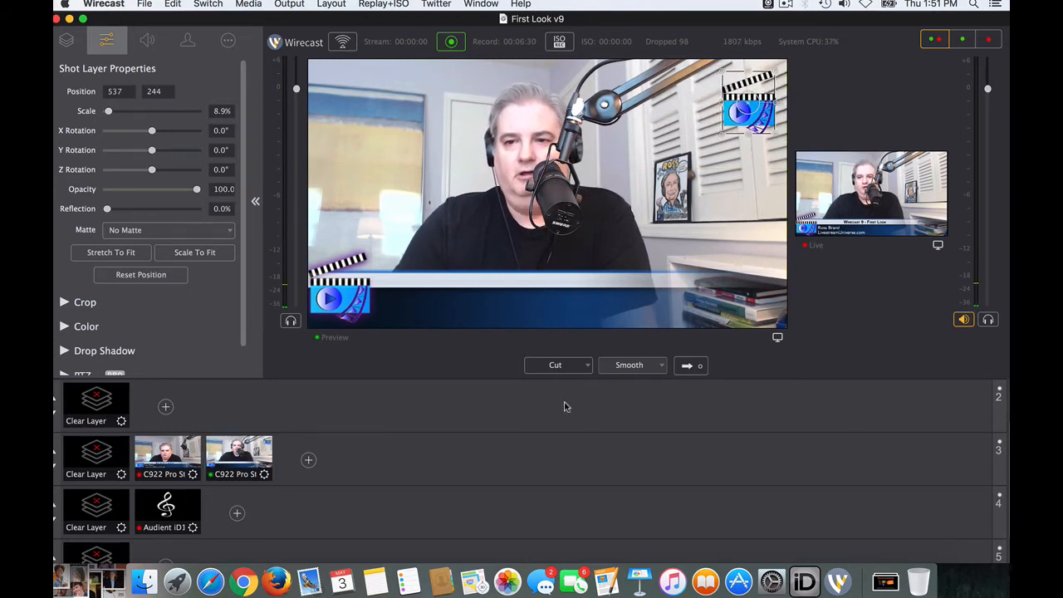
# Cut the new clapperboard webcam shot to the live output, and return the original titled webcam shot to live
pyautogui.click(989, 41)
pyautogui.click(941, 40)
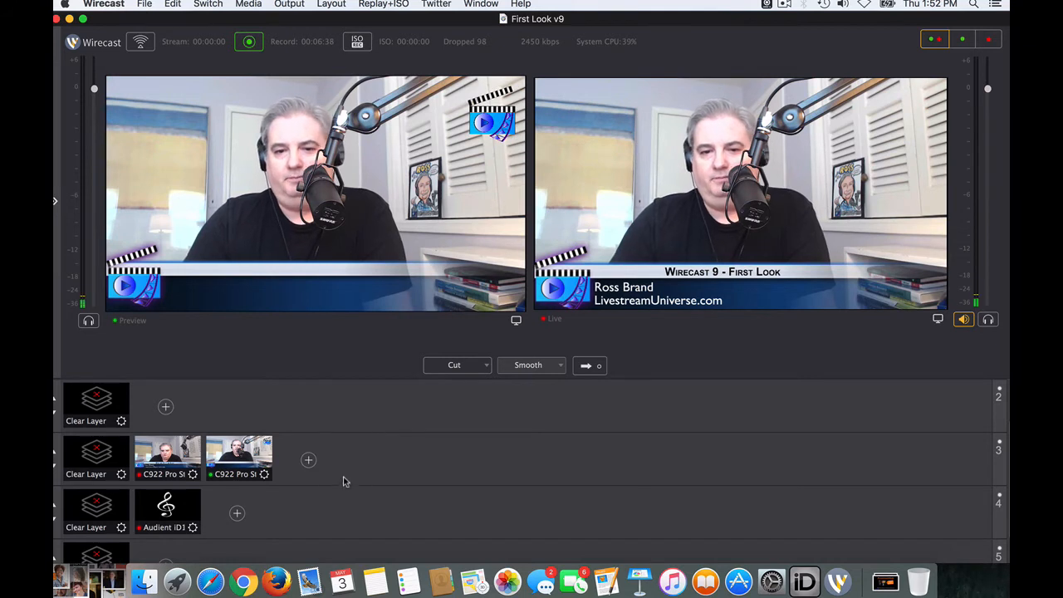
pyautogui.click(598, 370)
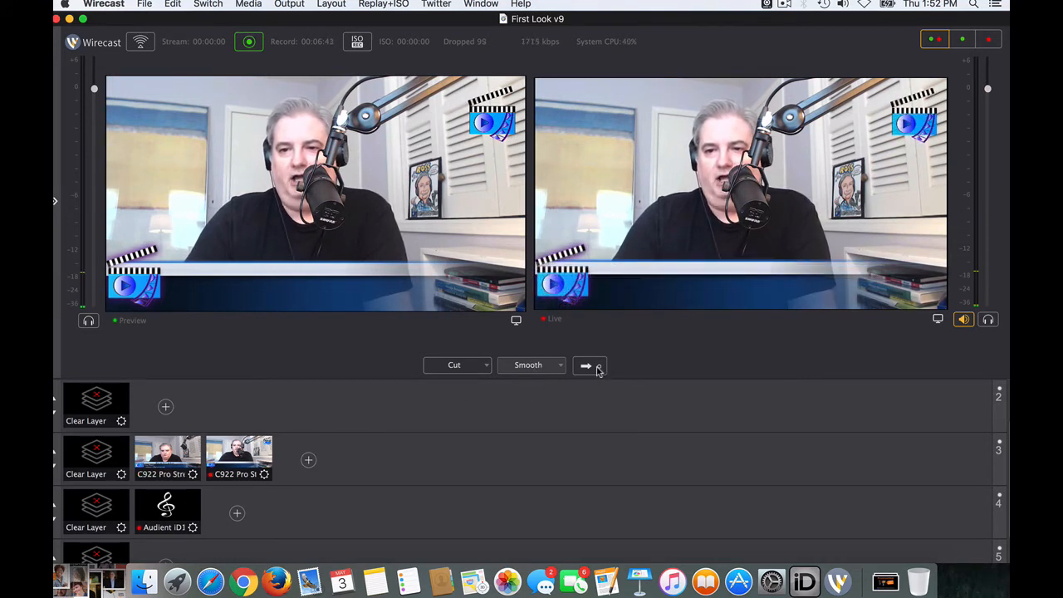
pyautogui.click(183, 465)
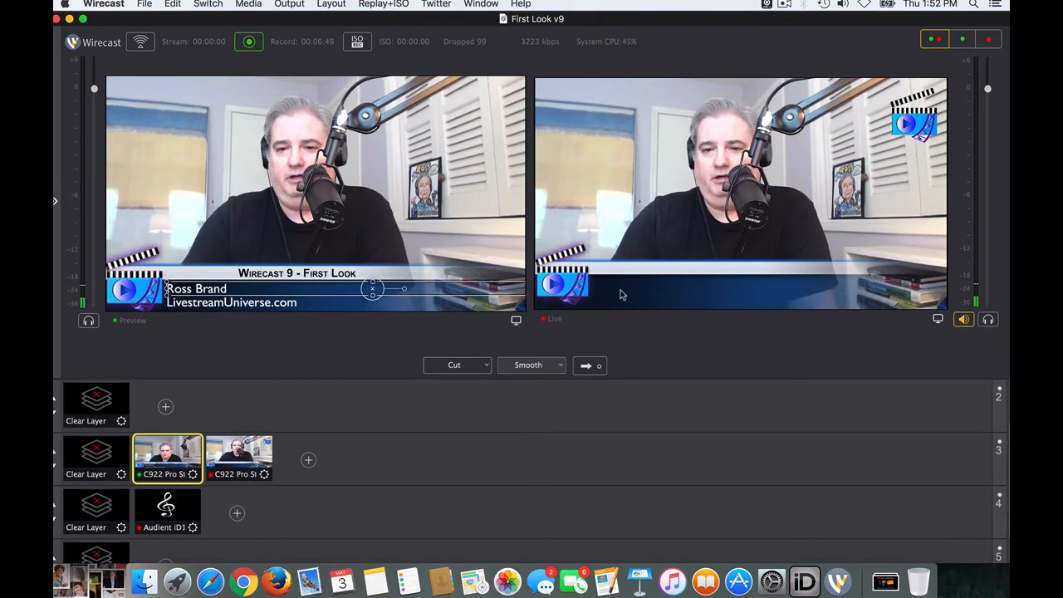
pyautogui.click(594, 370)
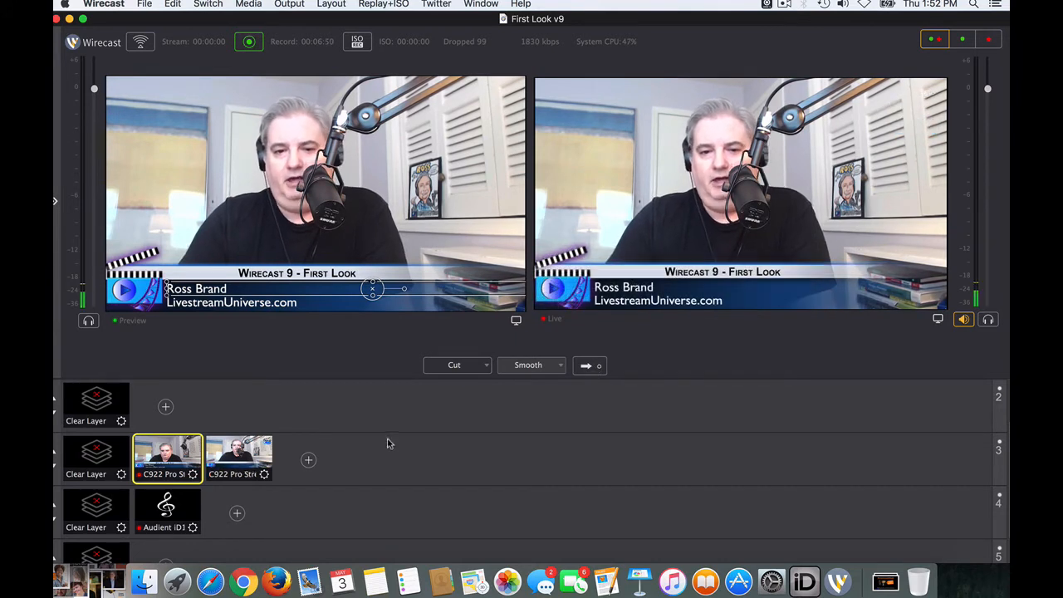
# Add the image unnamed.png from the Wirecast folder as a new shot in Master Layer 3
pyautogui.click(308, 461)
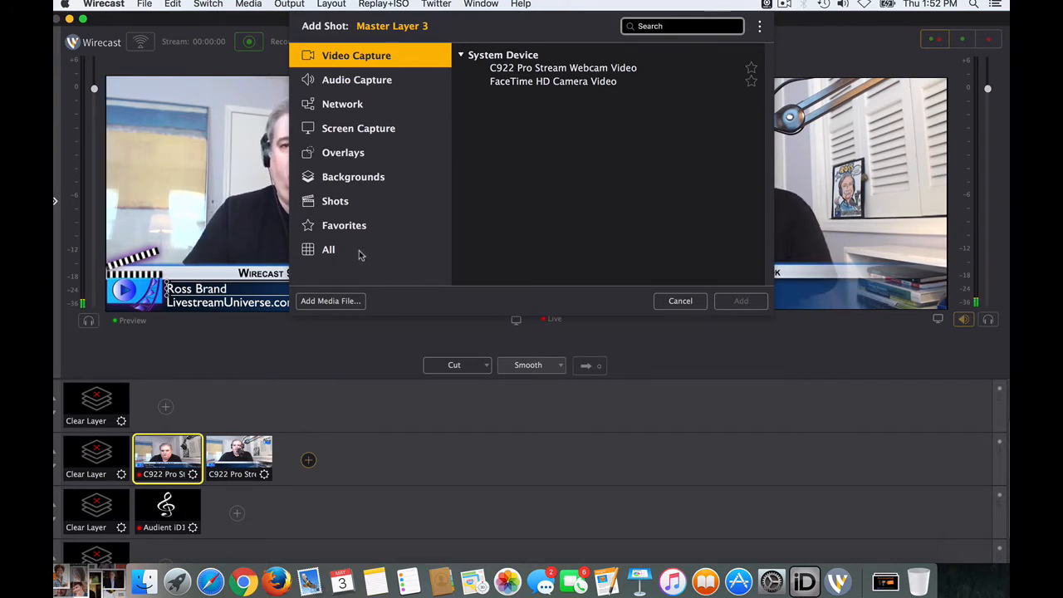
pyautogui.click(362, 308)
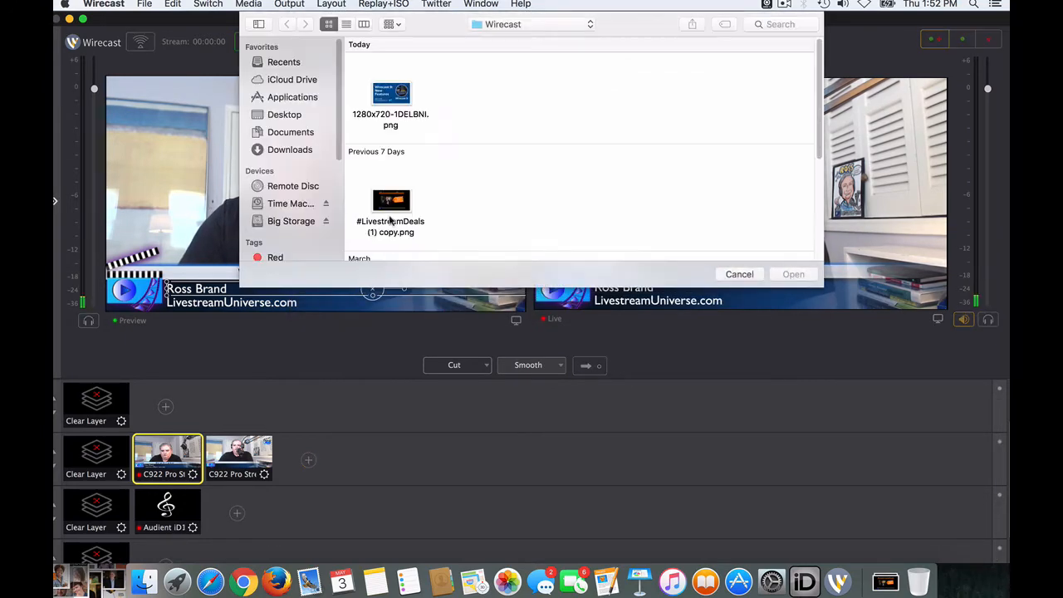
pyautogui.scroll(-4, 459, 161)
pyautogui.scroll(-2, 463, 170)
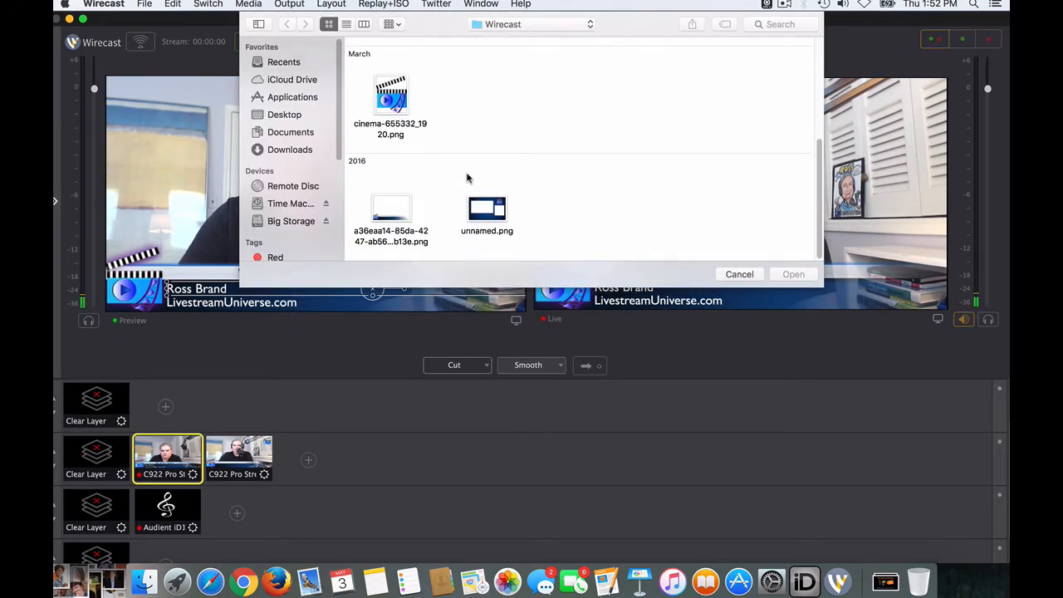
pyautogui.doubleClick(485, 211)
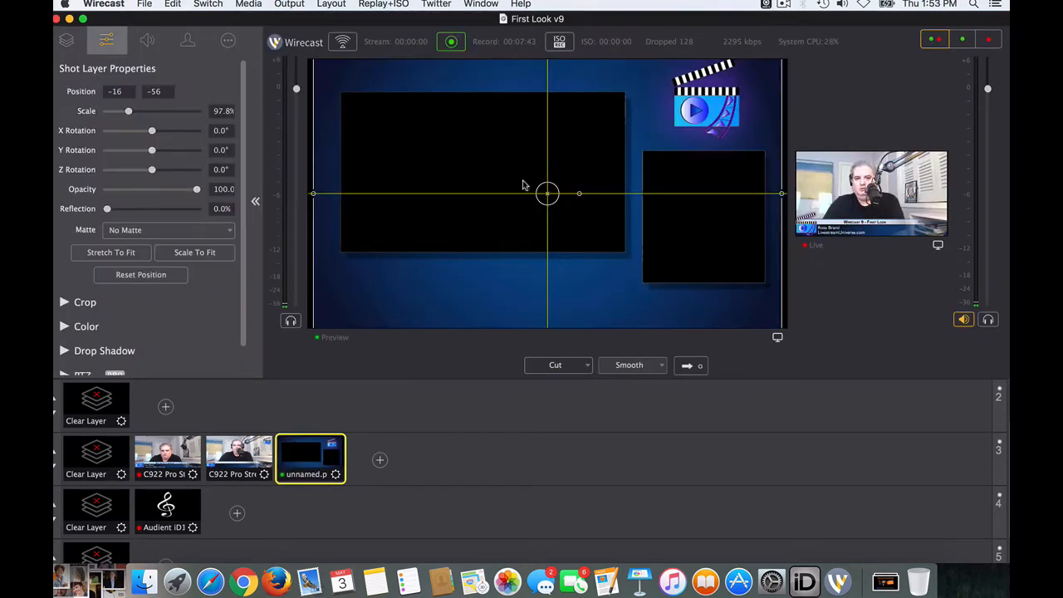
# Scale the two-window background image to 100.7% and shift it to position 0, -25 so it fills the frame
pyautogui.moveTo(130, 113); pyautogui.dragTo(132, 114)
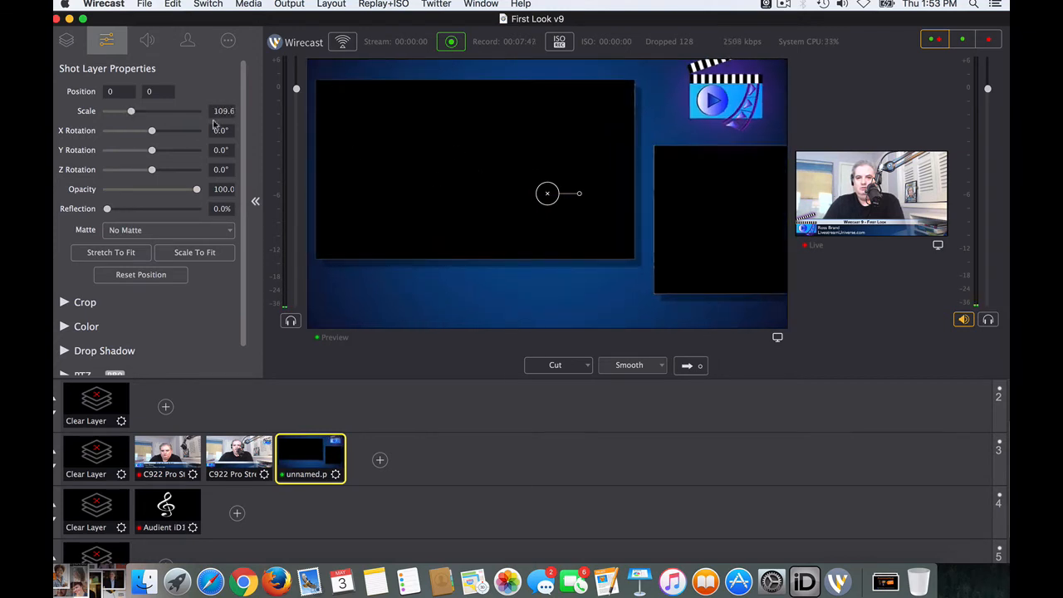
pyautogui.press('super+z')
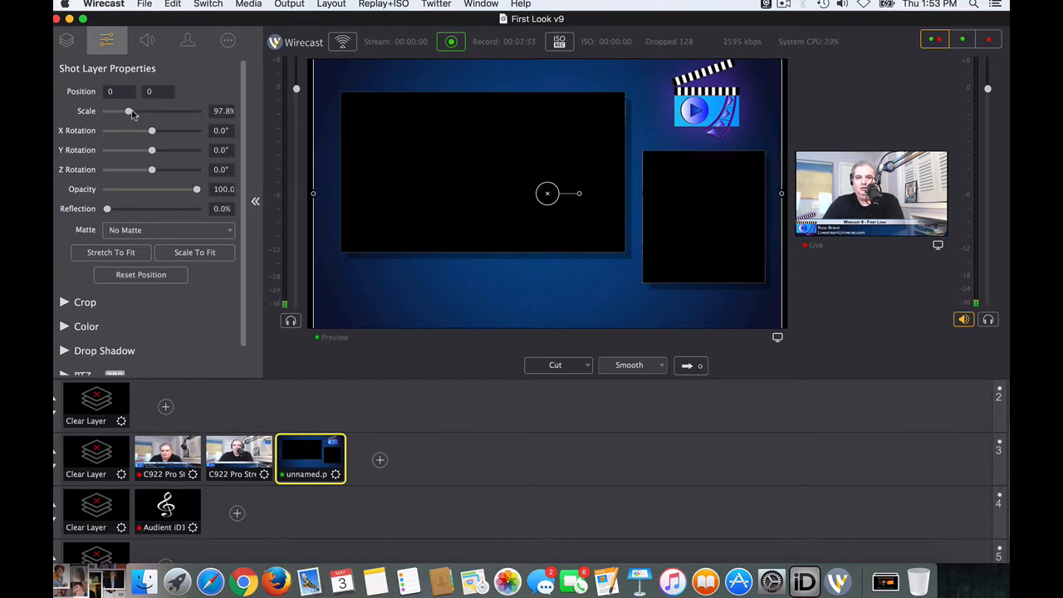
pyautogui.scroll(3, 598, 233)
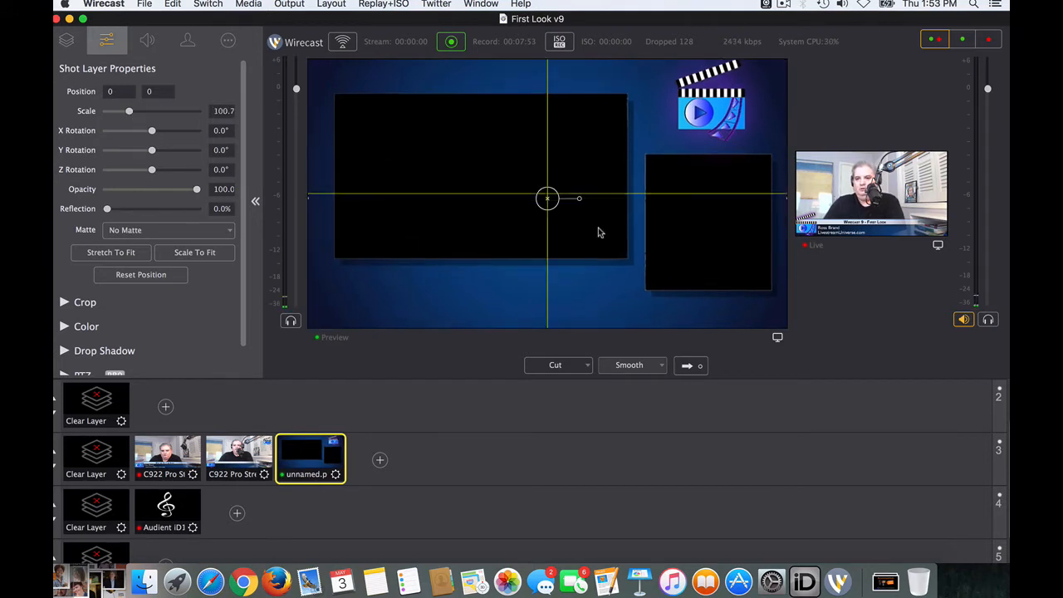
pyautogui.moveTo(599, 235); pyautogui.dragTo(598, 237)
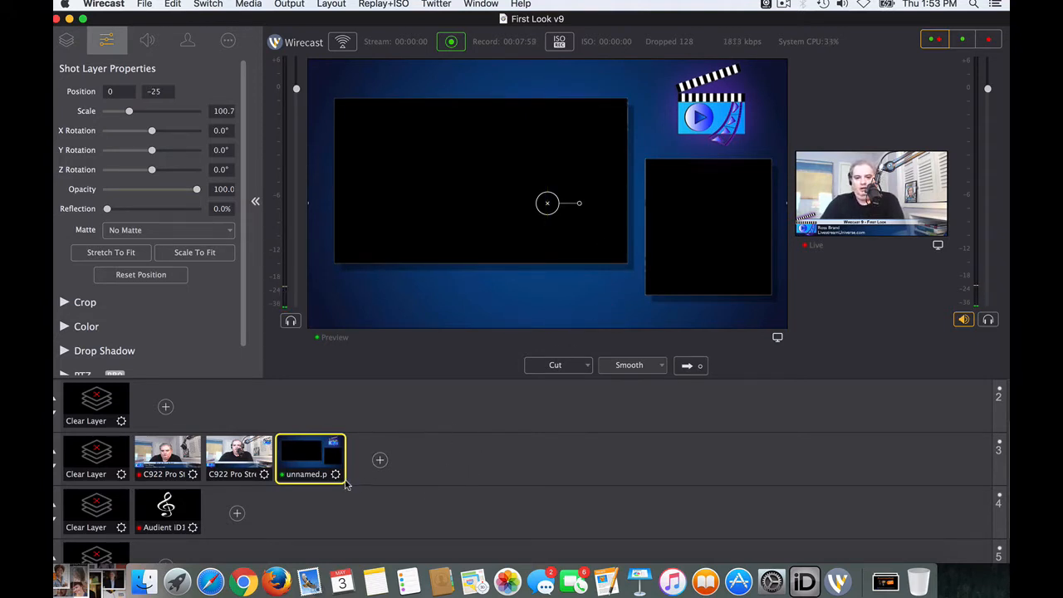
# Add C922 Pro Stream Webcam Video as a layer in the unnamed.png shot and move it beneath the background image
pyautogui.click(337, 473)
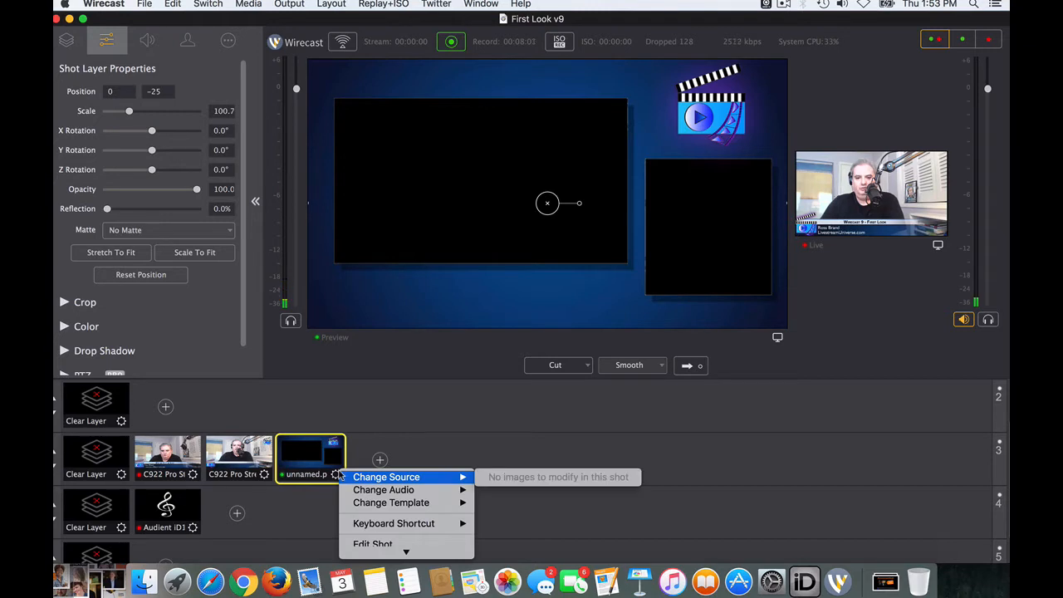
pyautogui.press('Escape')
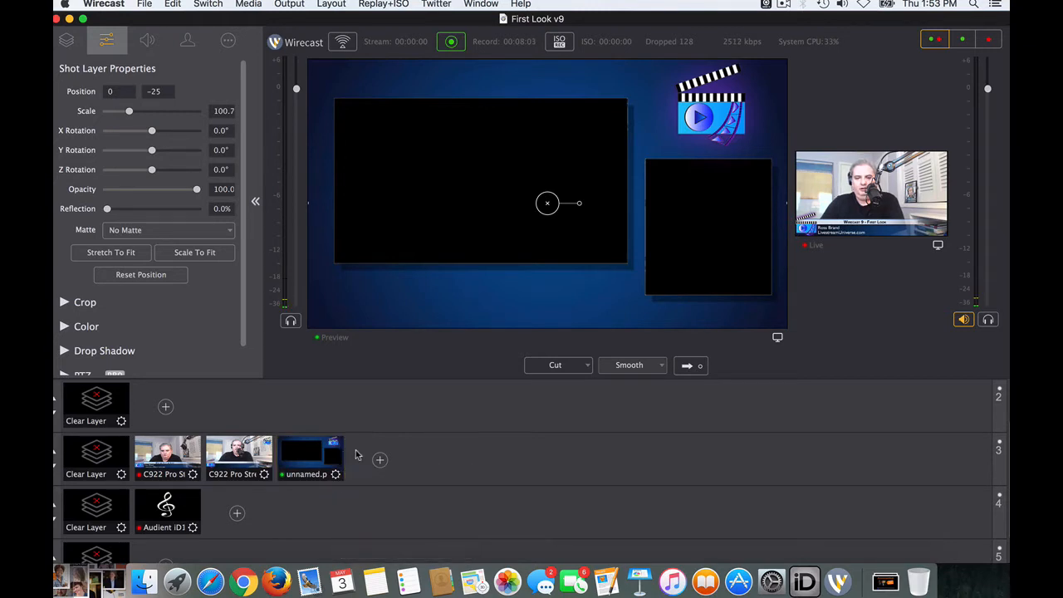
pyautogui.click(66, 40)
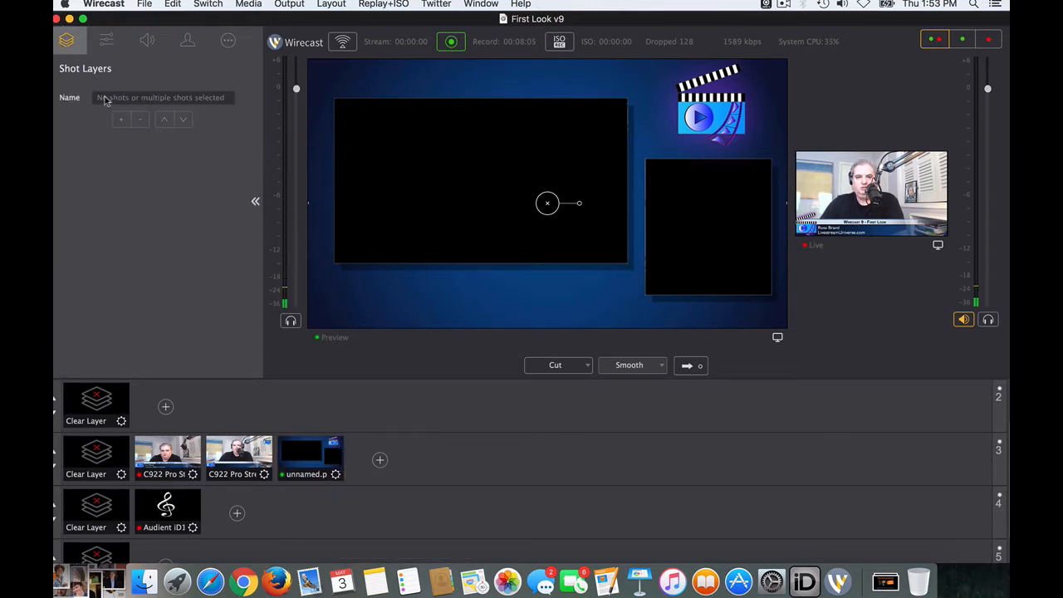
pyautogui.click(299, 445)
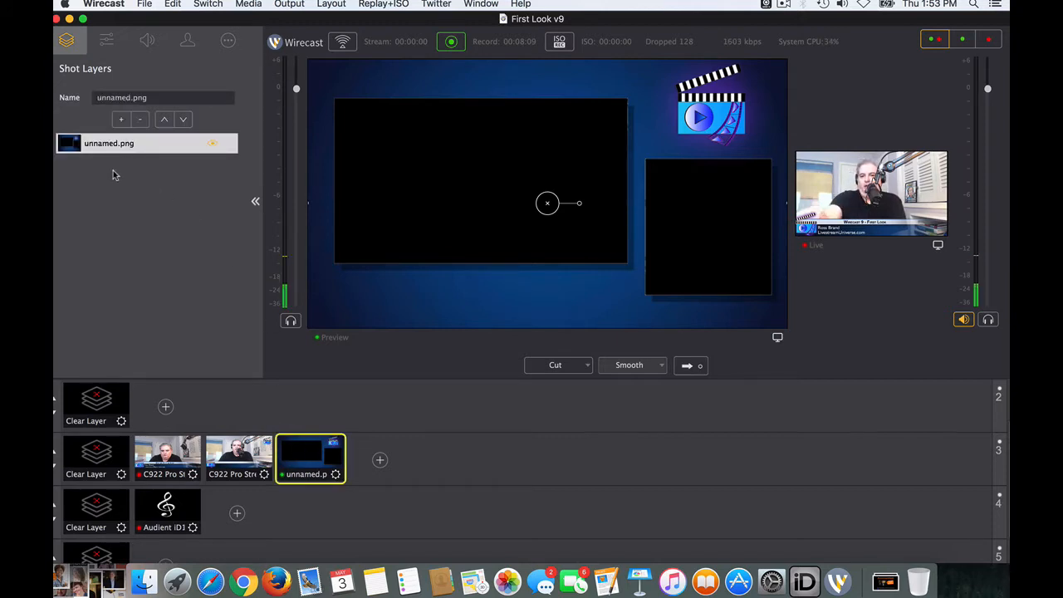
pyautogui.click(121, 121)
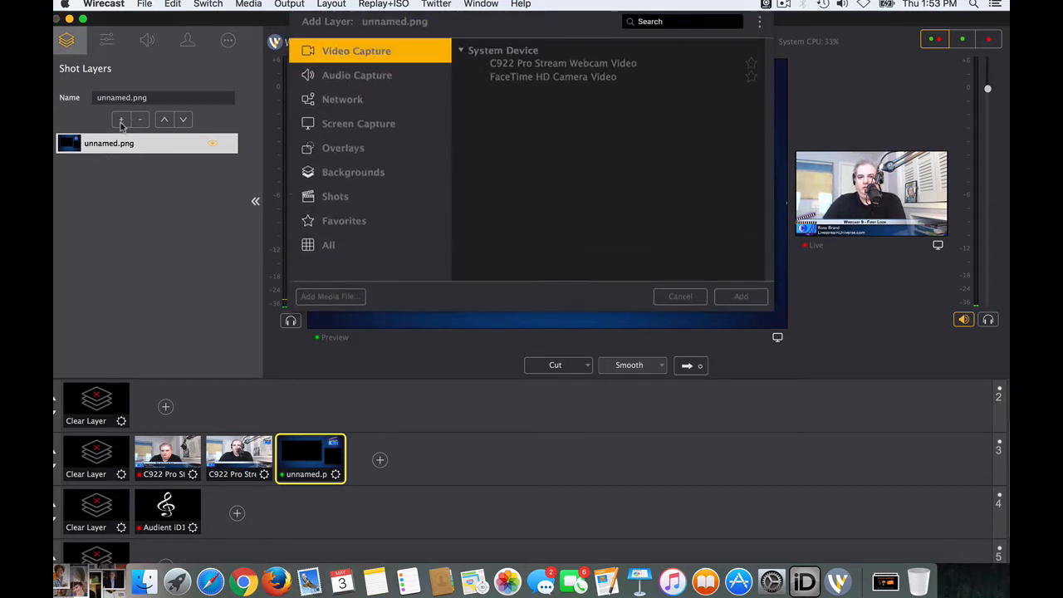
pyautogui.click(578, 72)
pyautogui.click(740, 301)
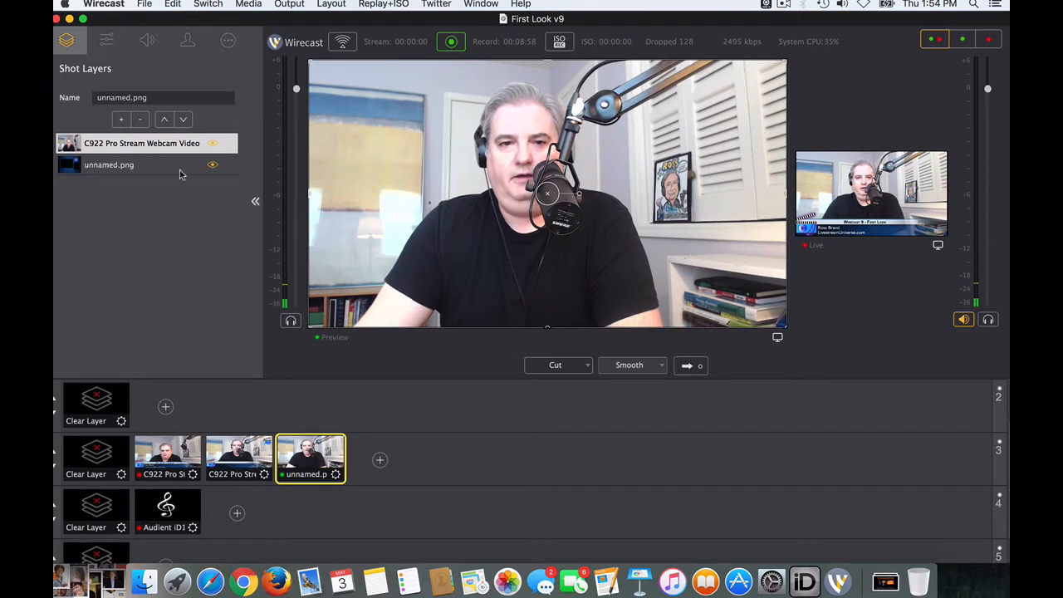
pyautogui.click(184, 119)
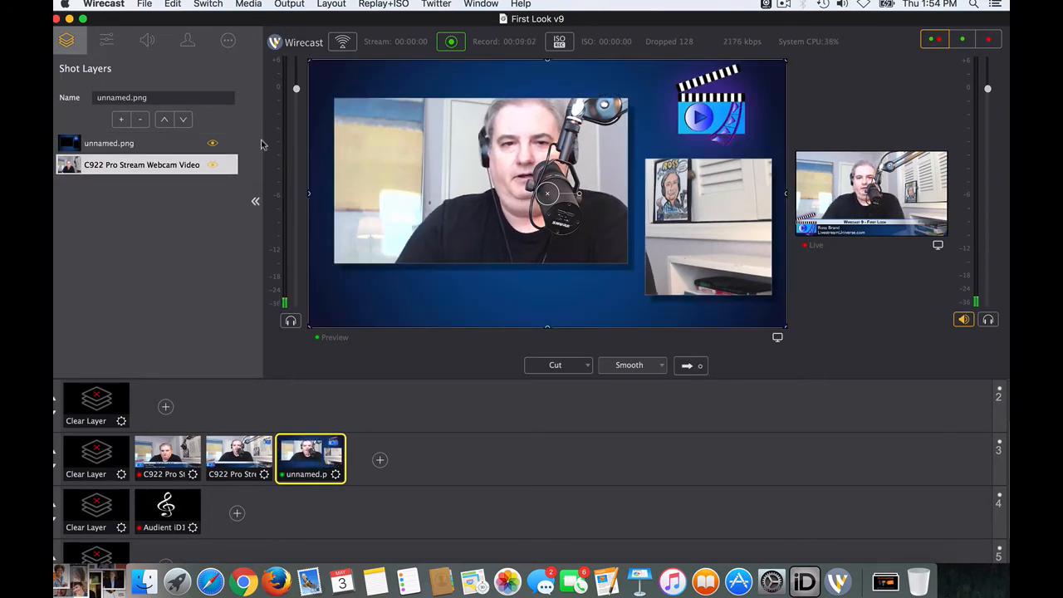
# Scale the webcam layer to 35.6% and place it behind the small background window at position 467, -79
pyautogui.moveTo(516, 185); pyautogui.dragTo(483, 176)
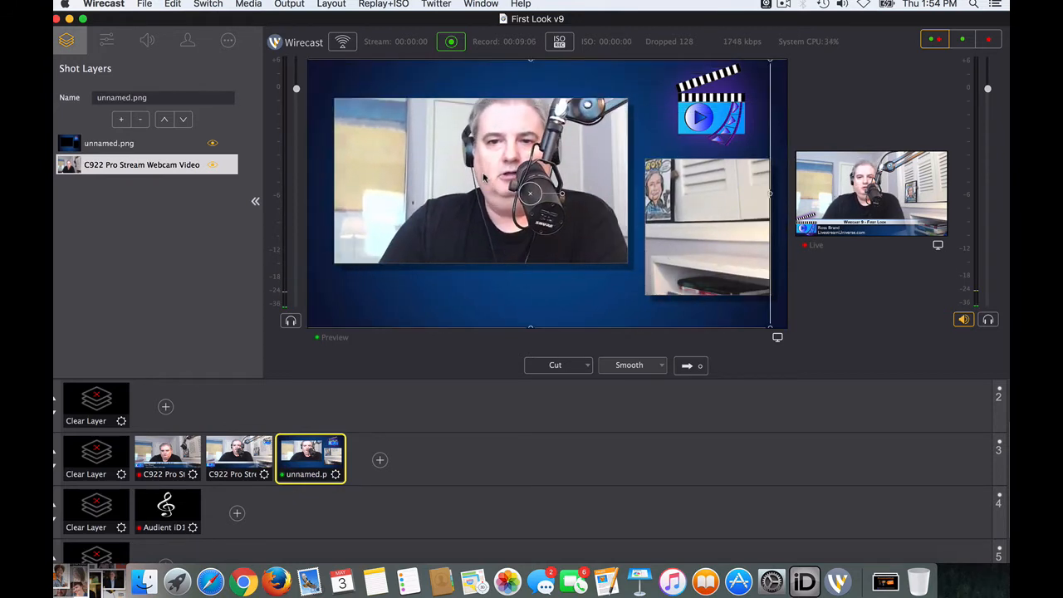
pyautogui.click(113, 38)
pyautogui.moveTo(122, 117); pyautogui.dragTo(115, 111)
pyautogui.moveTo(444, 183); pyautogui.dragTo(687, 223)
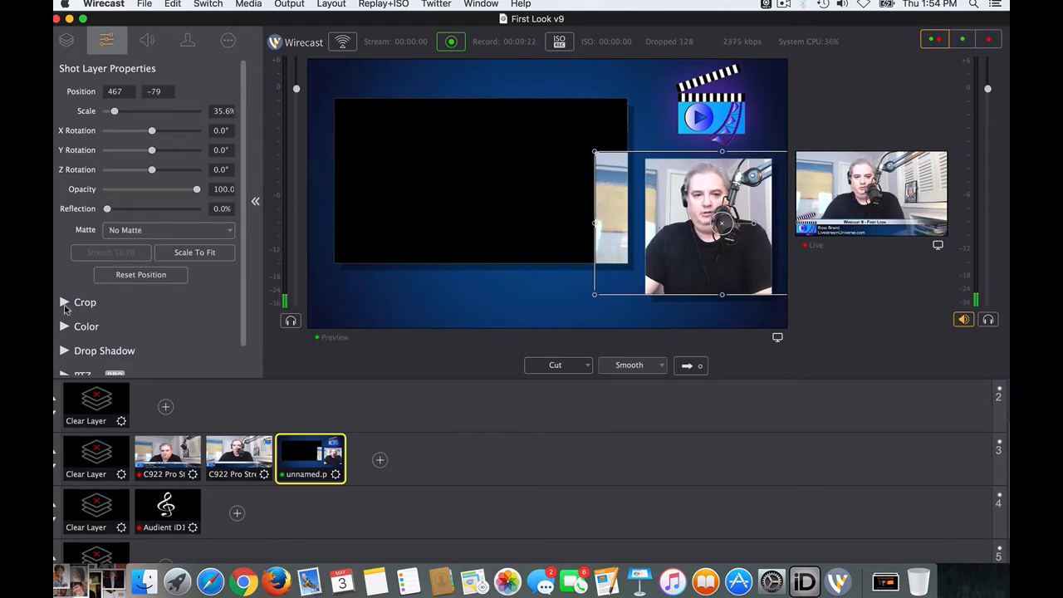
# Crop the left side of the webcam layer so it no longer shows in the large background window
pyautogui.click(65, 304)
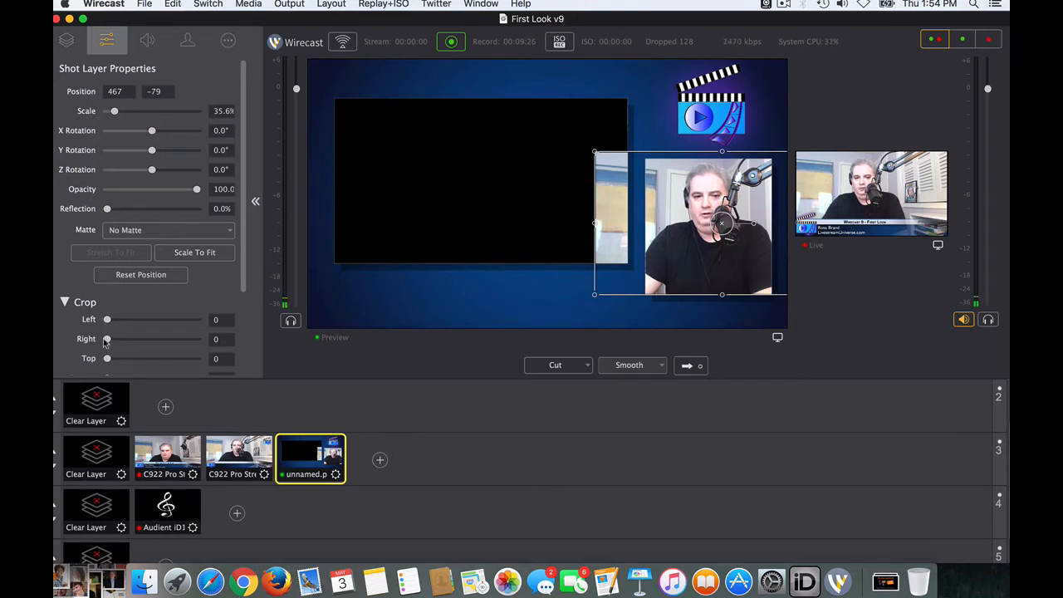
pyautogui.moveTo(106, 340); pyautogui.dragTo(125, 323)
pyautogui.click(451, 312)
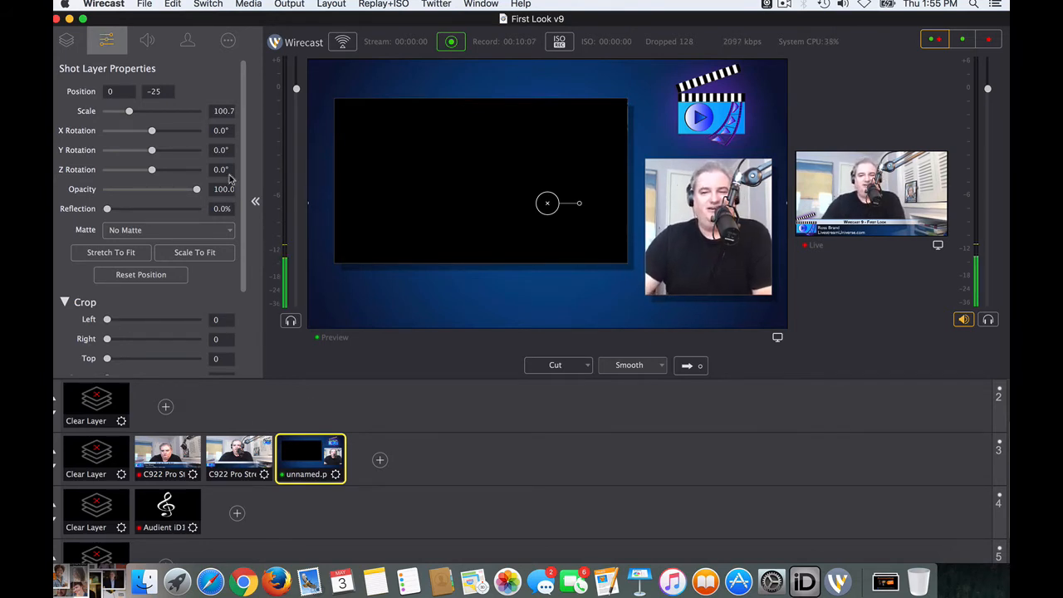
# Add #LivestreamDeals (1) copy.png from the Wirecast folder as the shot's bottom layer and place the background image at position 5, -25
pyautogui.click(335, 473)
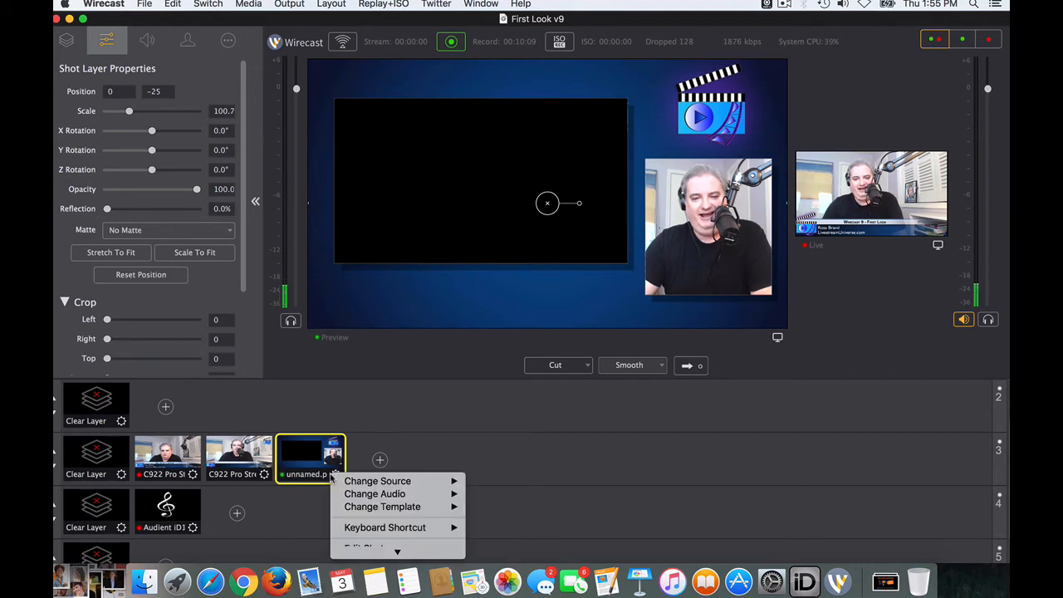
pyautogui.moveTo(358, 484)
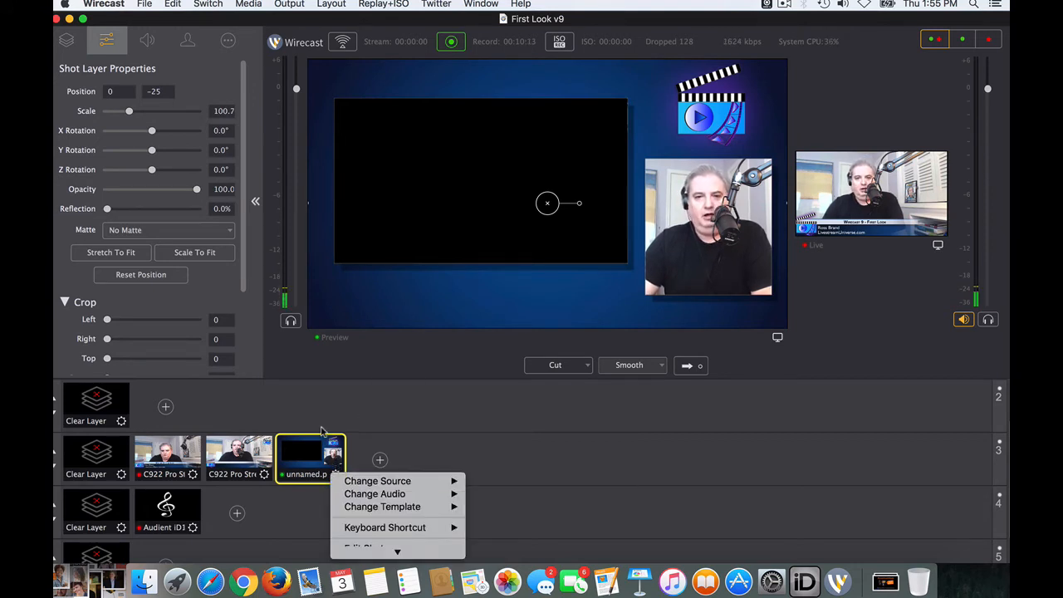
pyautogui.click(69, 42)
pyautogui.click(69, 41)
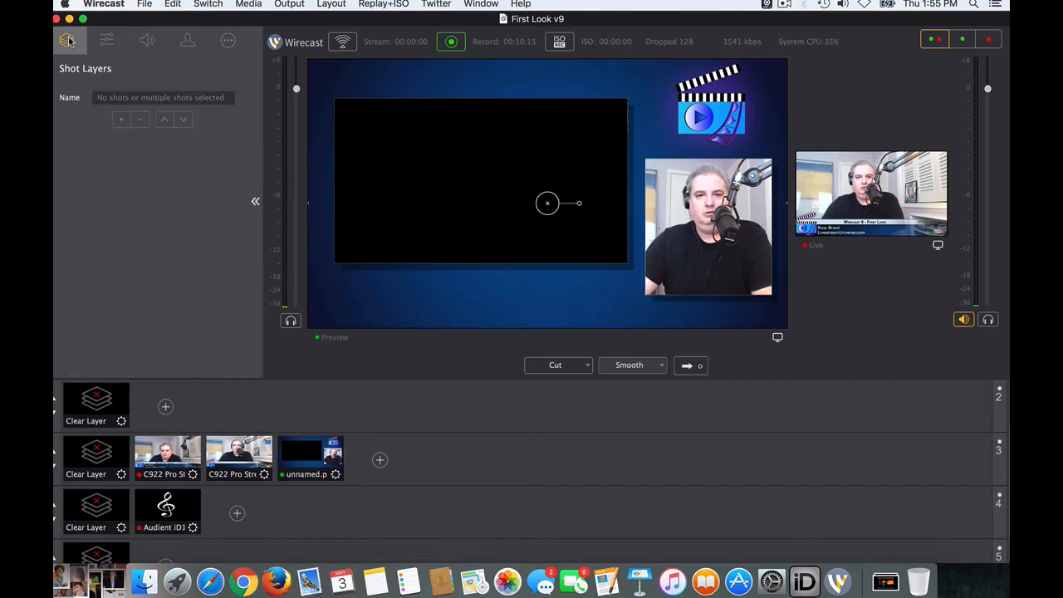
pyautogui.click(316, 450)
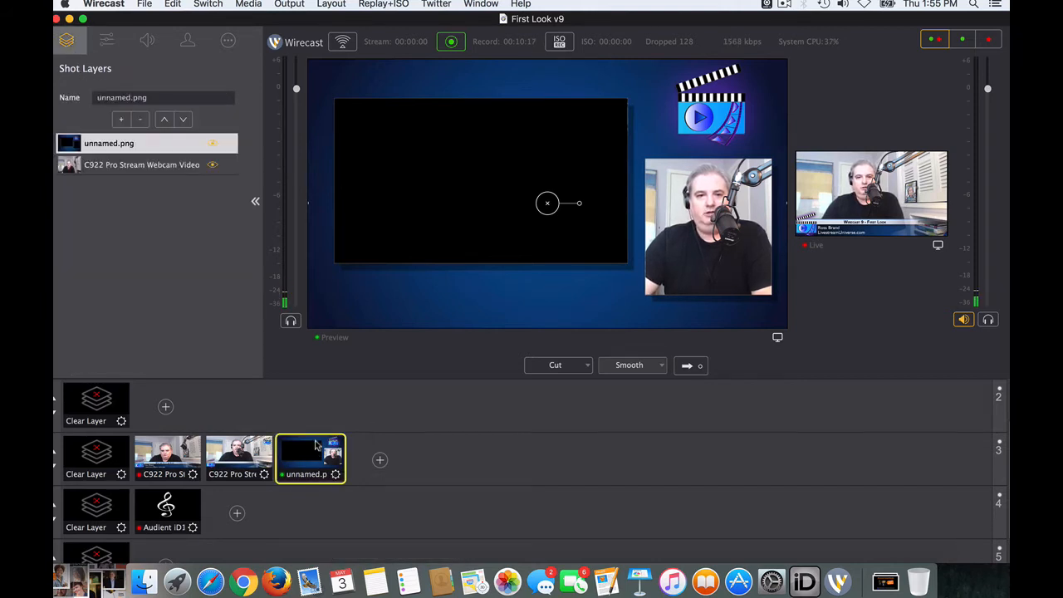
pyautogui.click(120, 119)
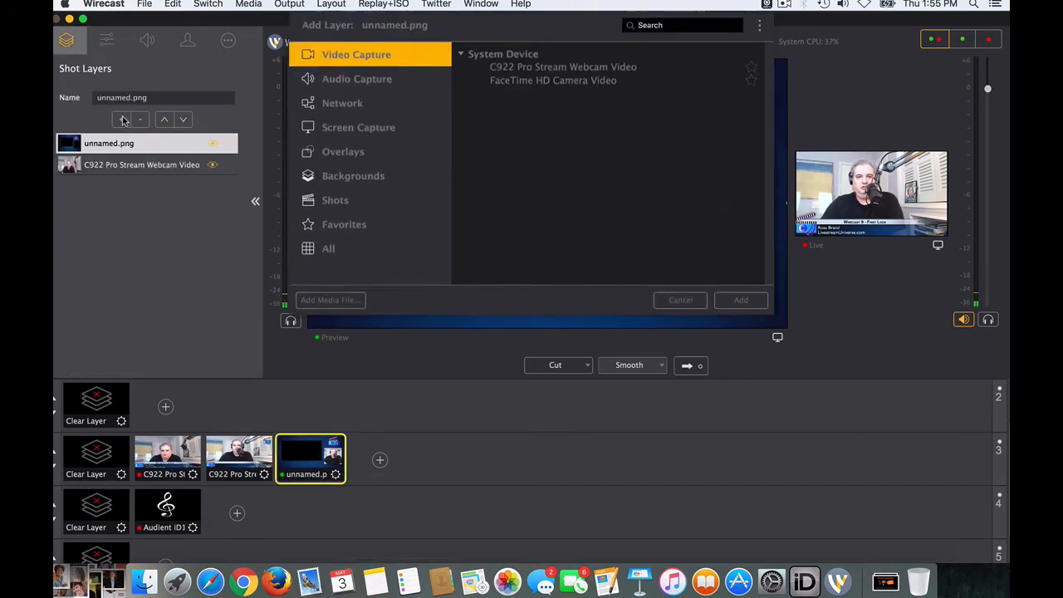
pyautogui.click(331, 299)
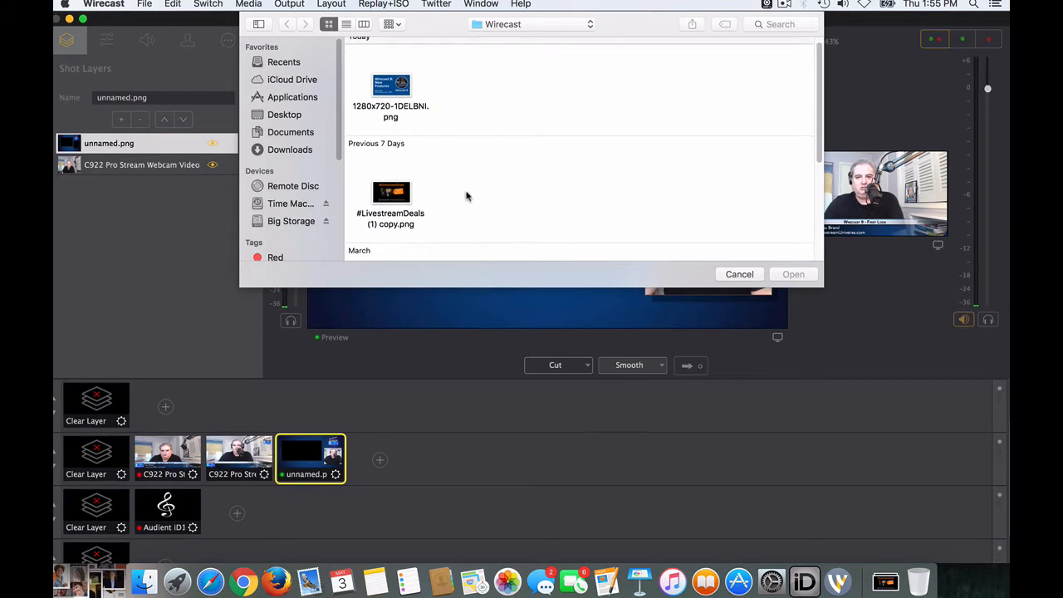
pyautogui.doubleClick(395, 200)
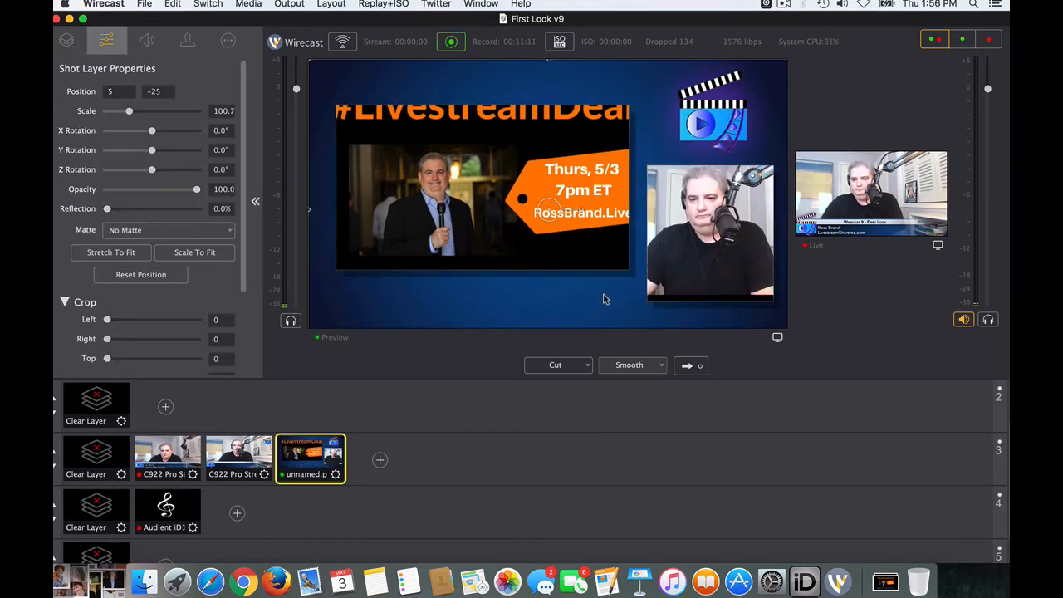
pyautogui.moveTo(604, 300); pyautogui.dragTo(604, 297)
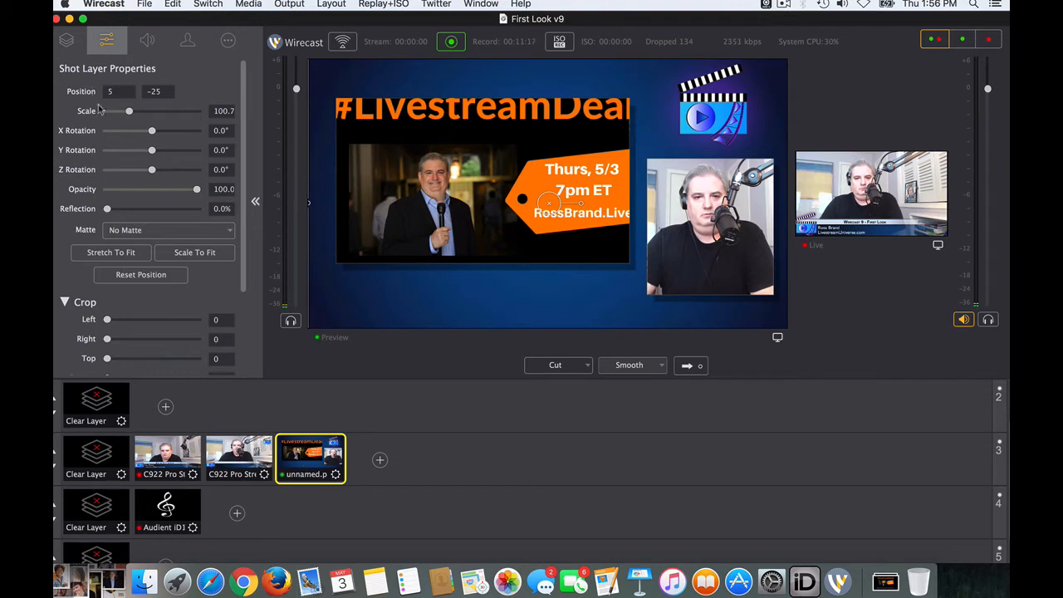
# Scale the #LivestreamDeals image to 68.1% and place it in the large background window at position -189, 34
pyautogui.click(66, 40)
pyautogui.click(139, 187)
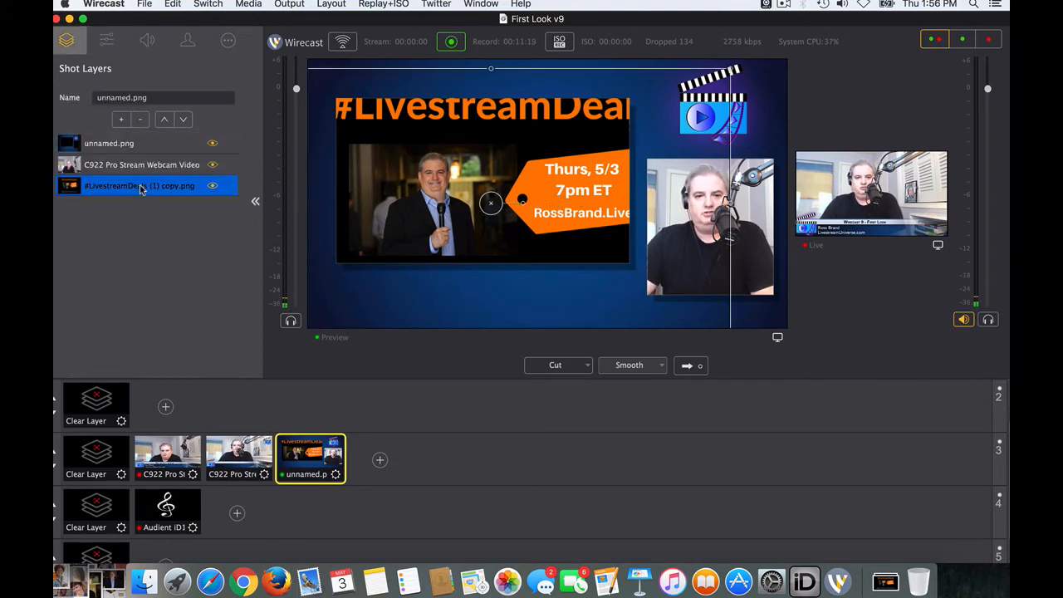
pyautogui.click(106, 40)
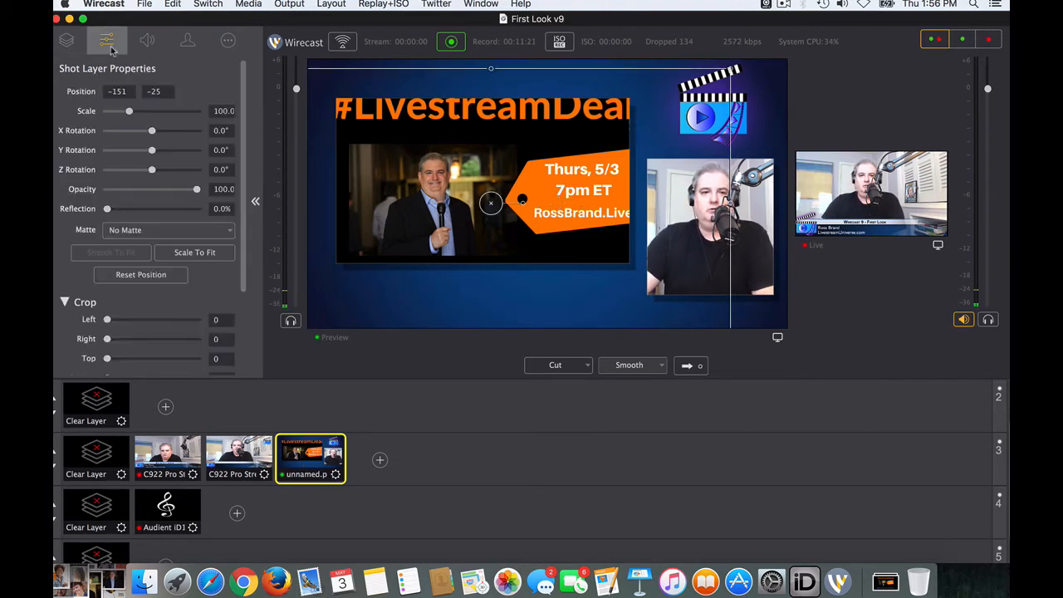
pyautogui.moveTo(136, 113); pyautogui.dragTo(121, 111)
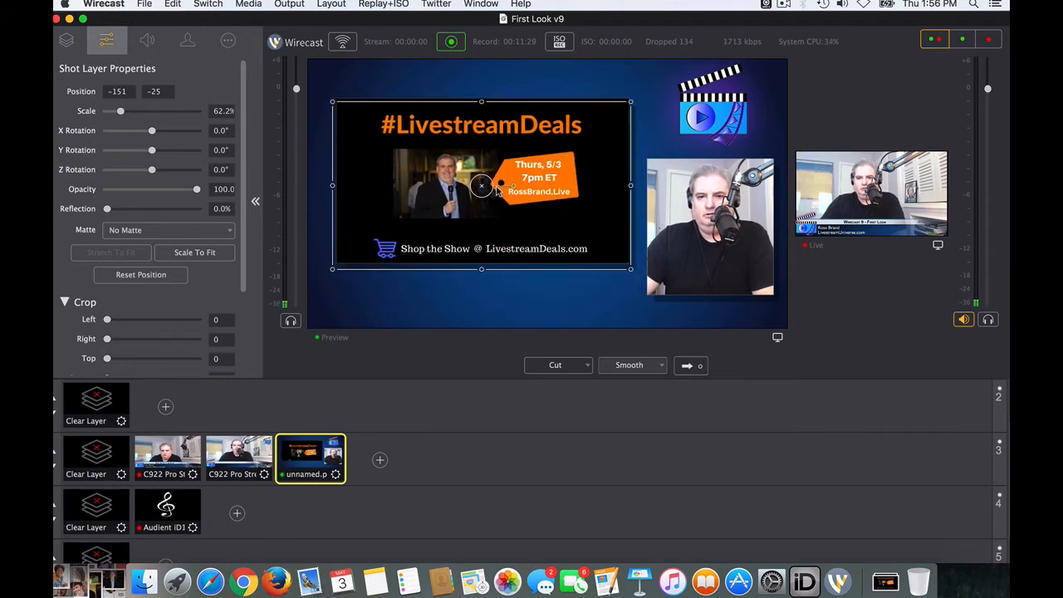
pyautogui.moveTo(499, 191); pyautogui.dragTo(499, 189)
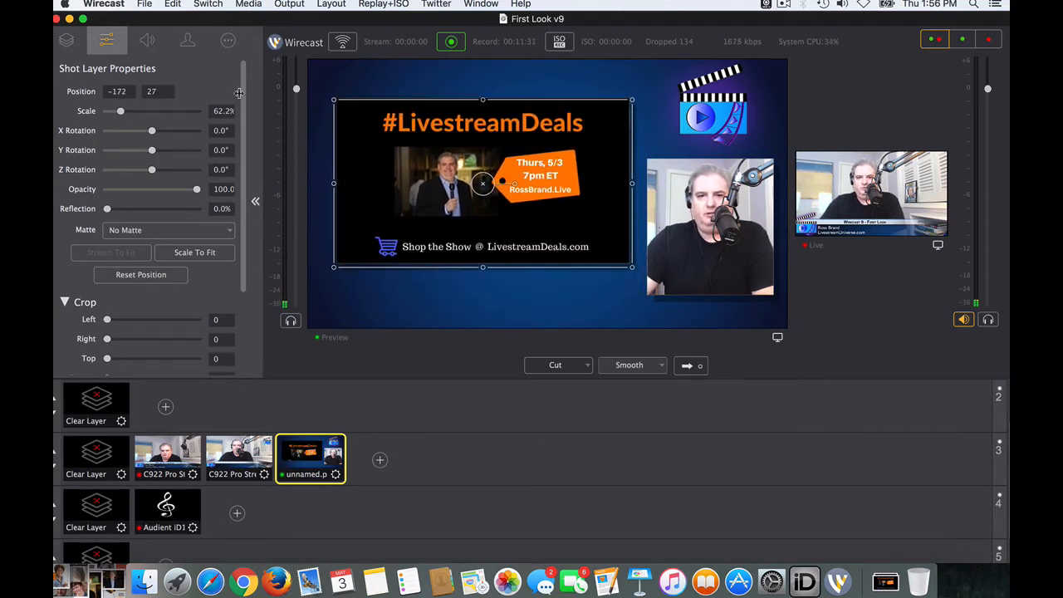
pyautogui.moveTo(121, 111); pyautogui.dragTo(124, 116)
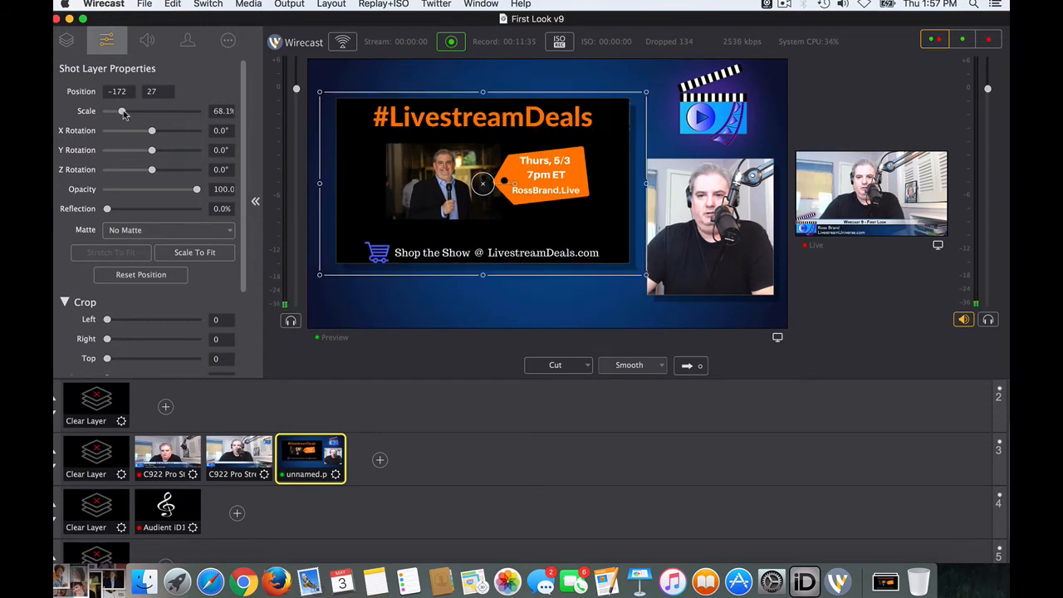
pyautogui.moveTo(461, 174); pyautogui.dragTo(460, 174)
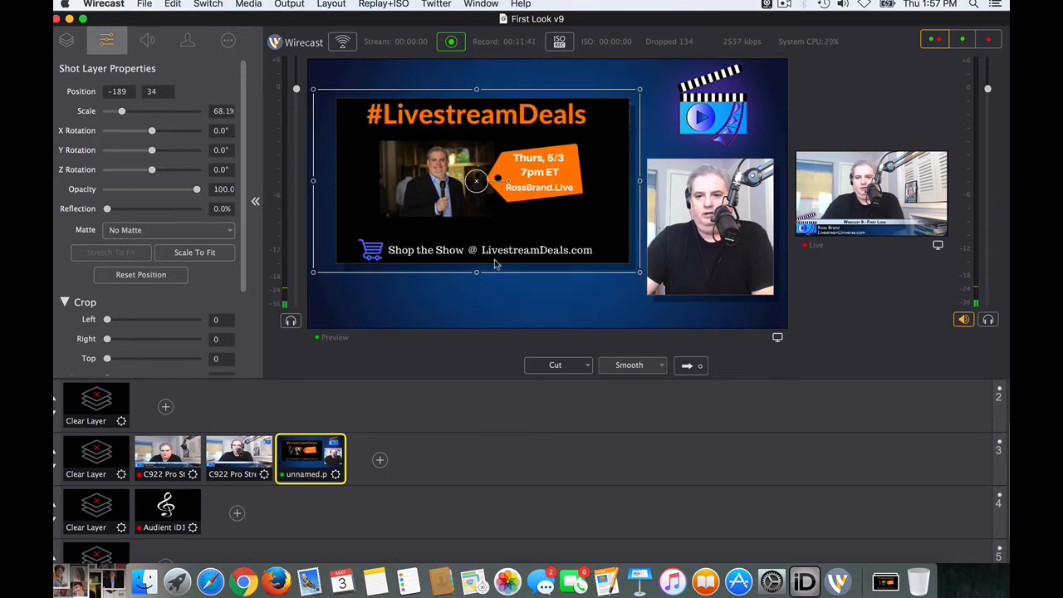
pyautogui.click(465, 317)
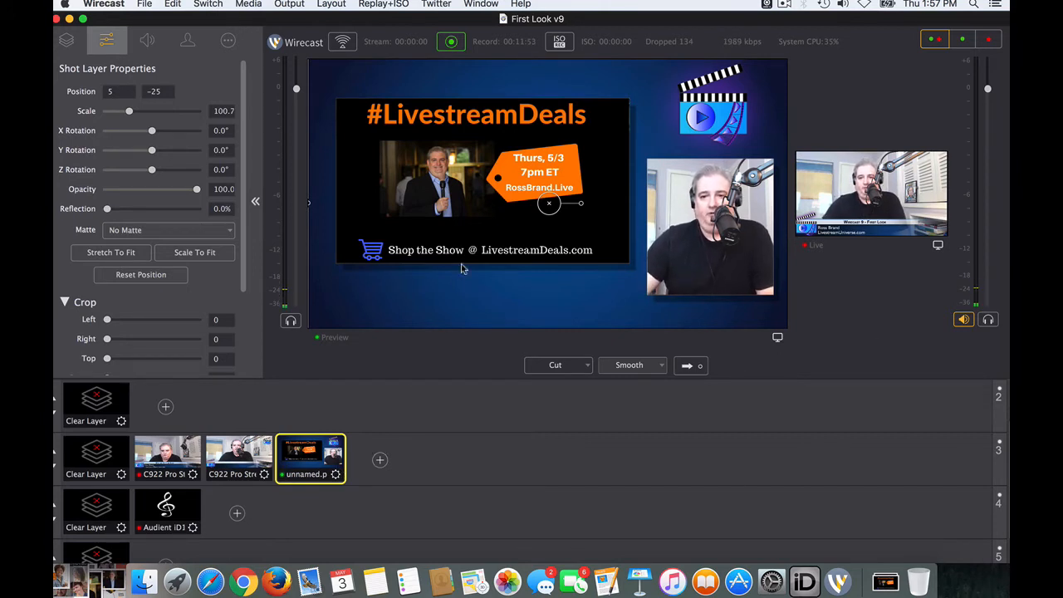
# Duplicate the two-window shot and replace the #LivestreamDeals image in the copy with 1280x720-1DELBNI.png
pyautogui.click(336, 473)
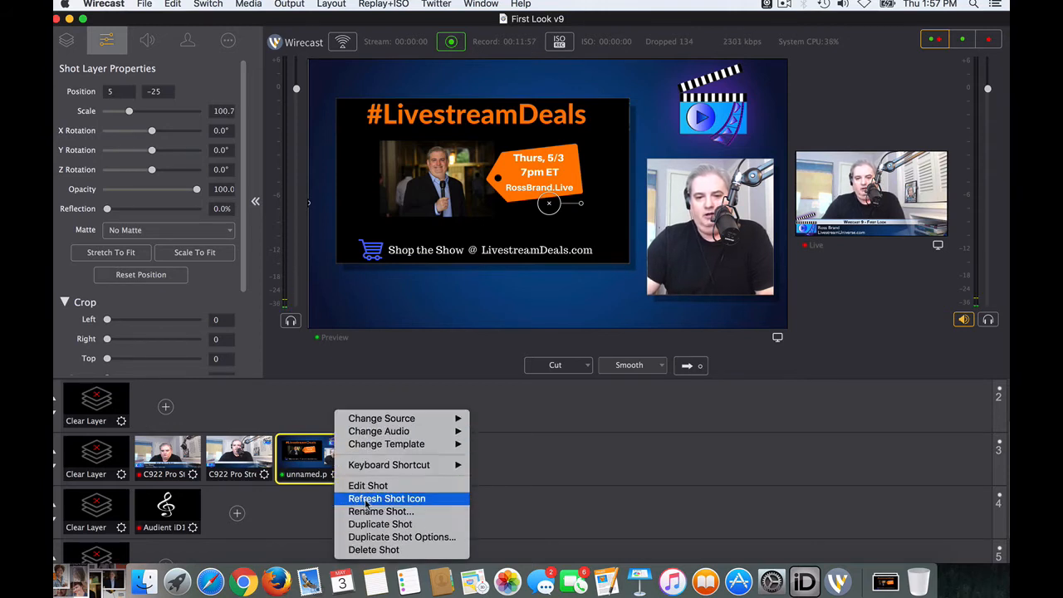
pyautogui.click(372, 524)
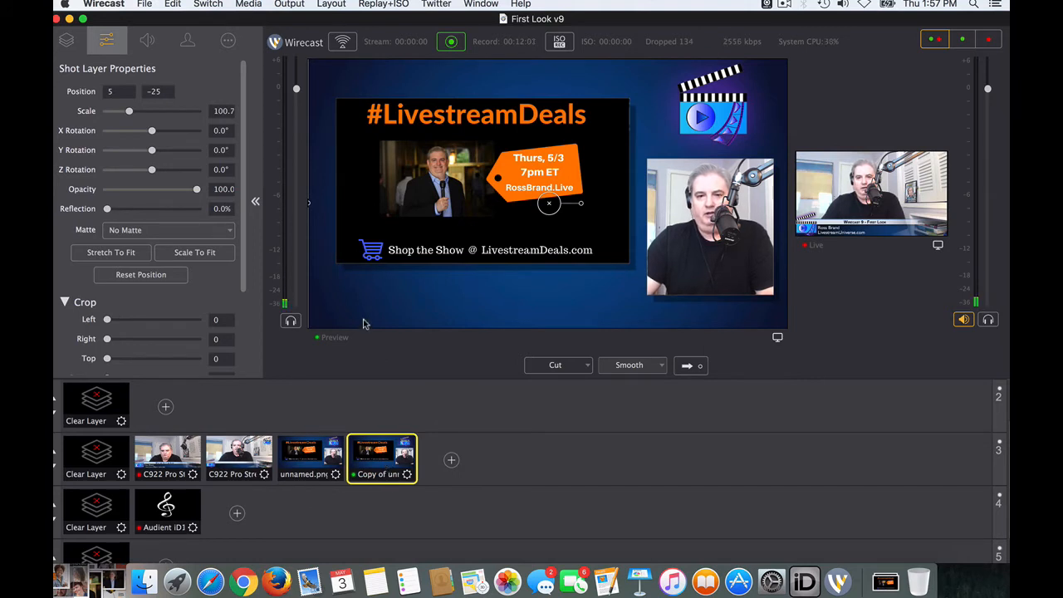
pyautogui.click(67, 41)
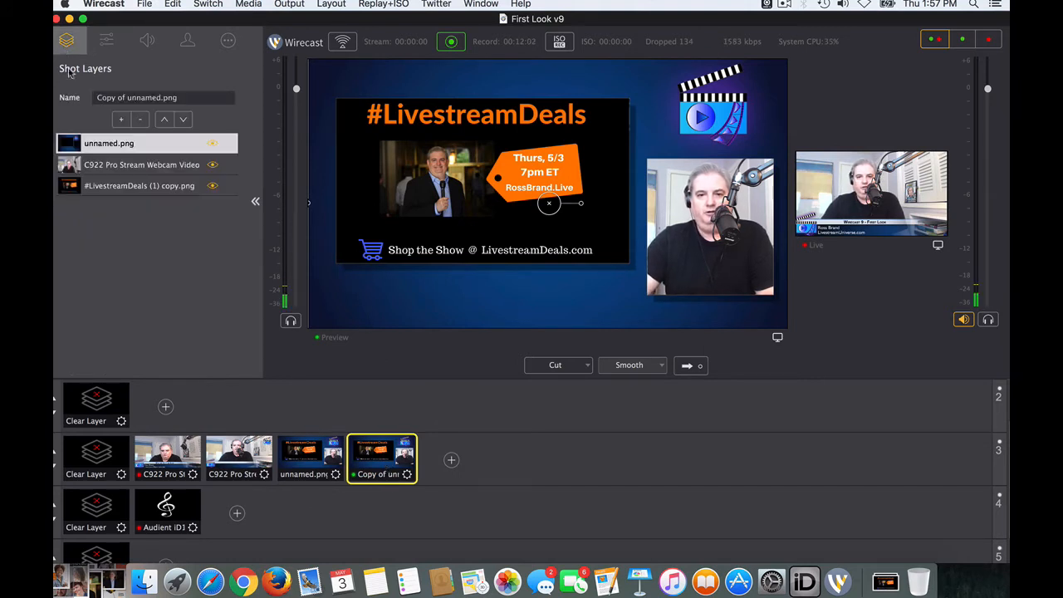
pyautogui.click(135, 188)
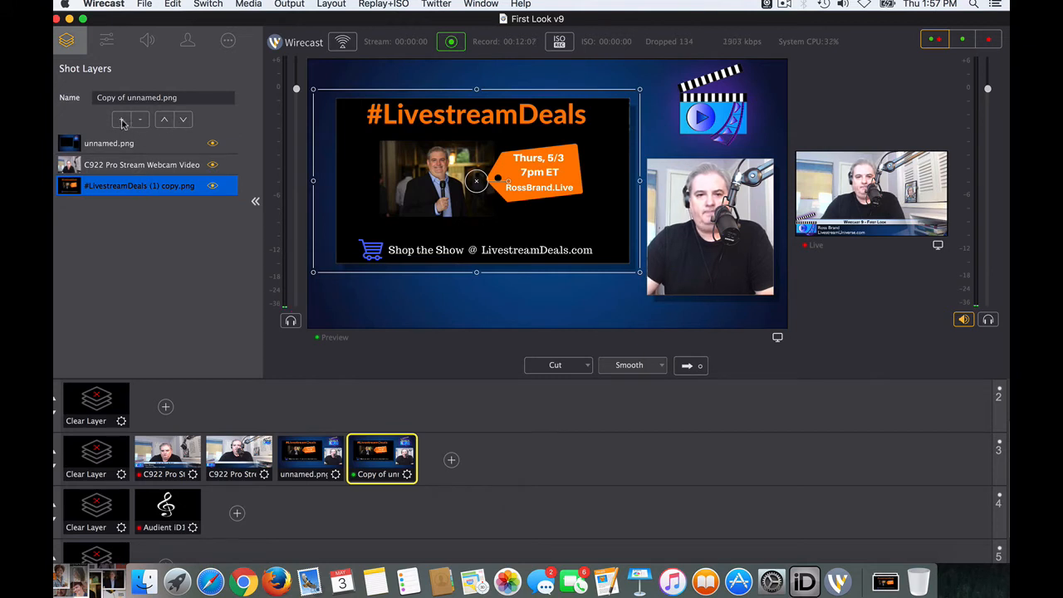
pyautogui.rightClick(155, 187)
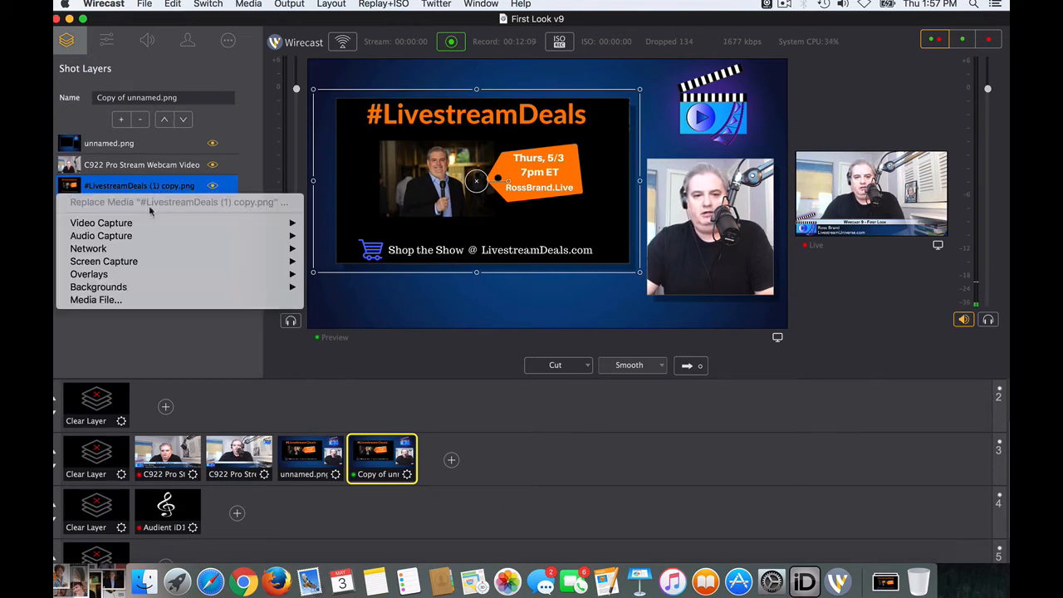
pyautogui.click(143, 301)
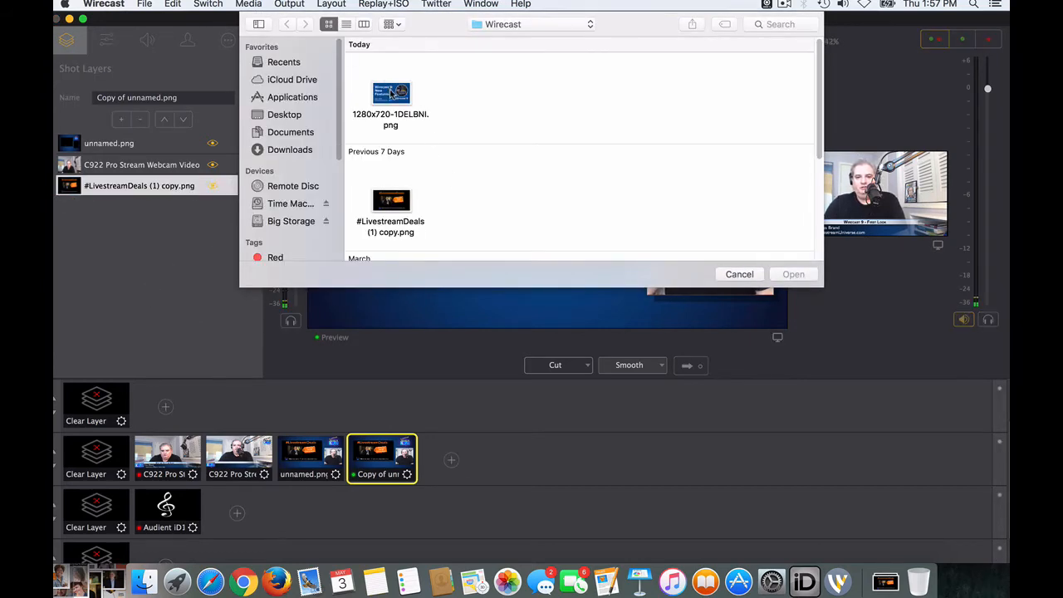
pyautogui.doubleClick(391, 93)
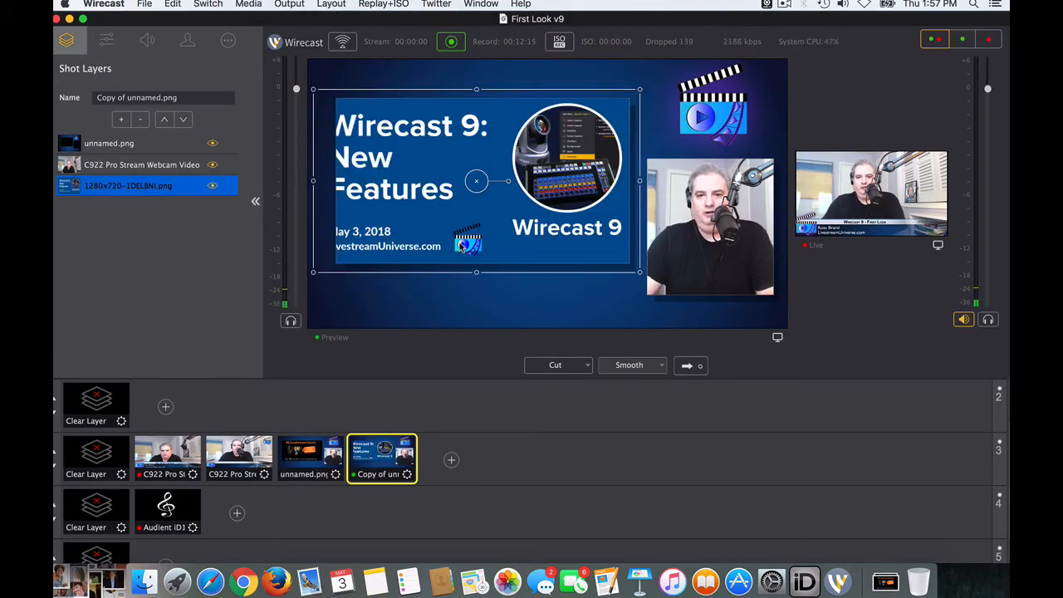
# Scale the Wirecast 9: New Features image to 65.2% and place it at position -168, 27 to fit the large window
pyautogui.click(106, 40)
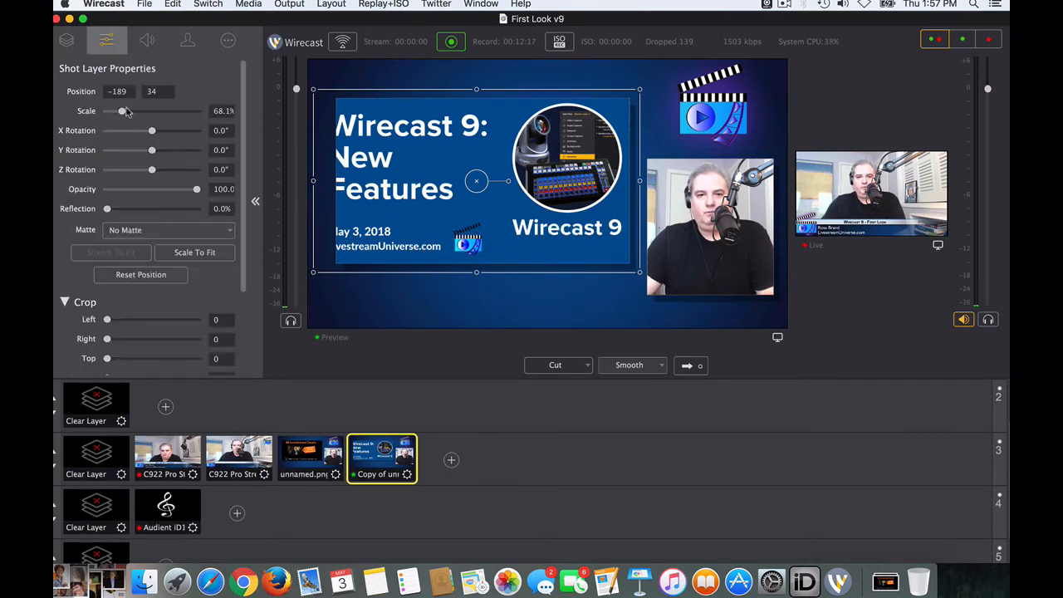
pyautogui.moveTo(122, 112); pyautogui.dragTo(122, 113)
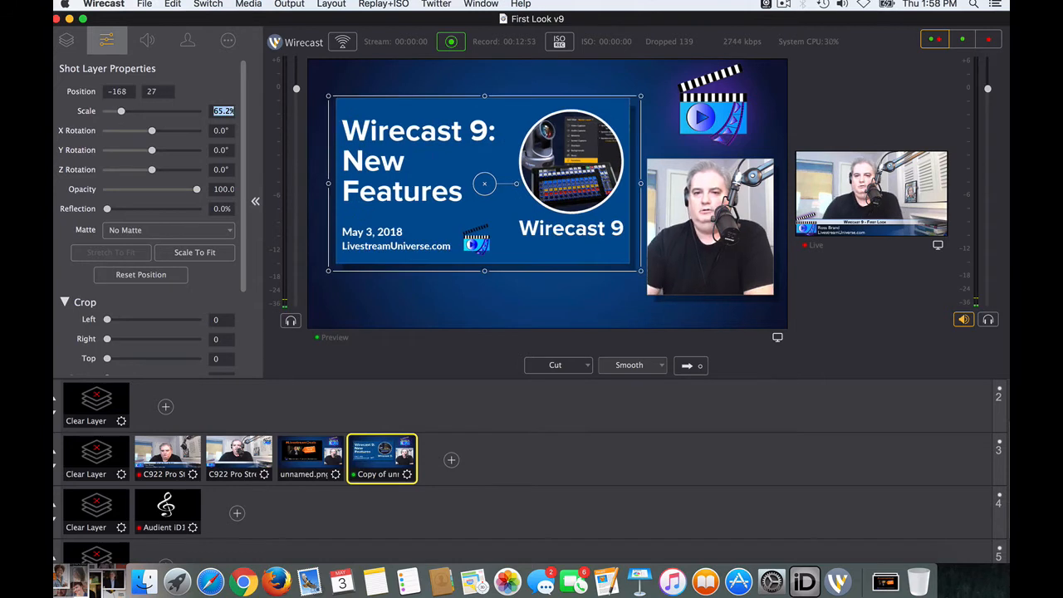
# View the live output on its own and return to the side-by-side preview and live display
pyautogui.click(497, 308)
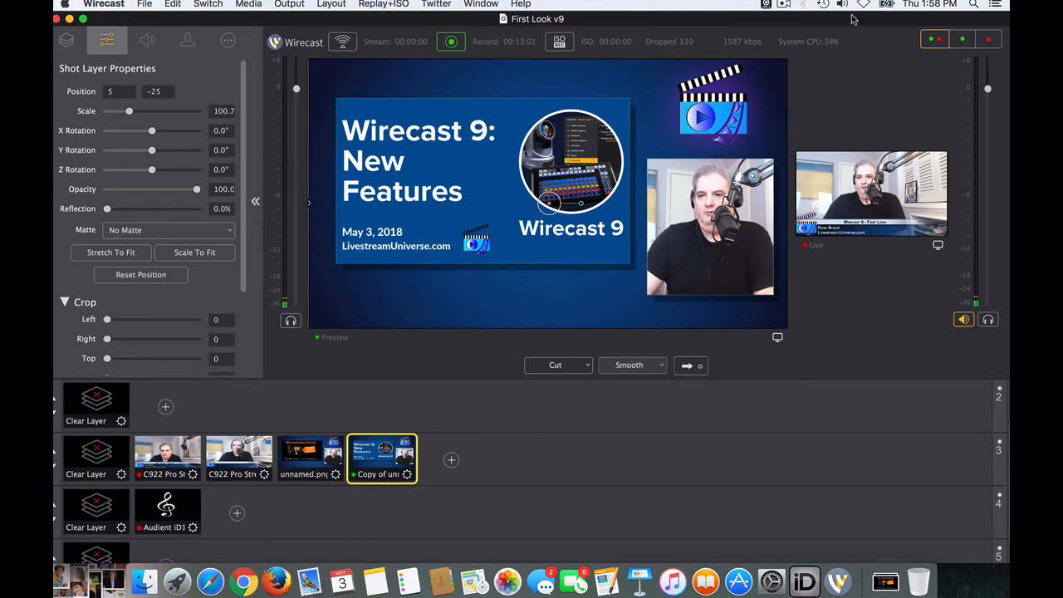
pyautogui.click(988, 39)
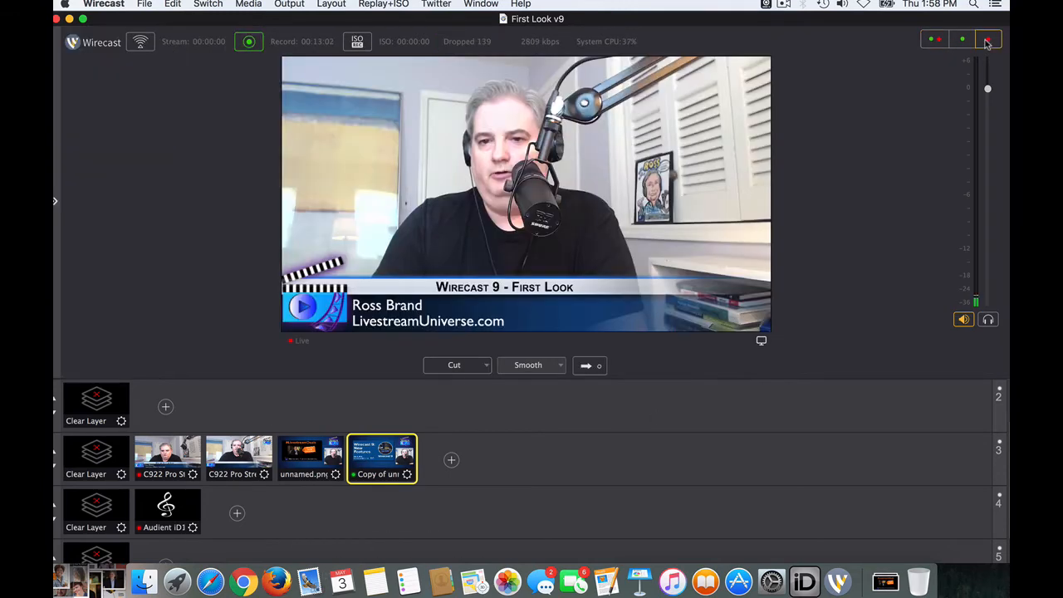
pyautogui.click(938, 40)
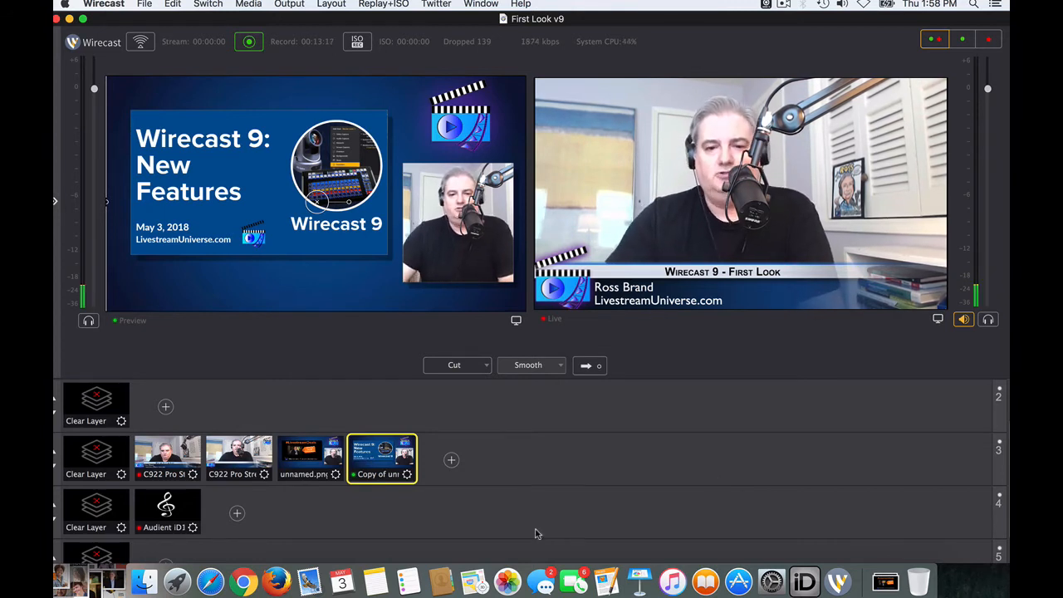
# Take the #LivestreamDeals two-window shot live, followed by the Wirecast 9: New Features two-window shot
pyautogui.click(290, 464)
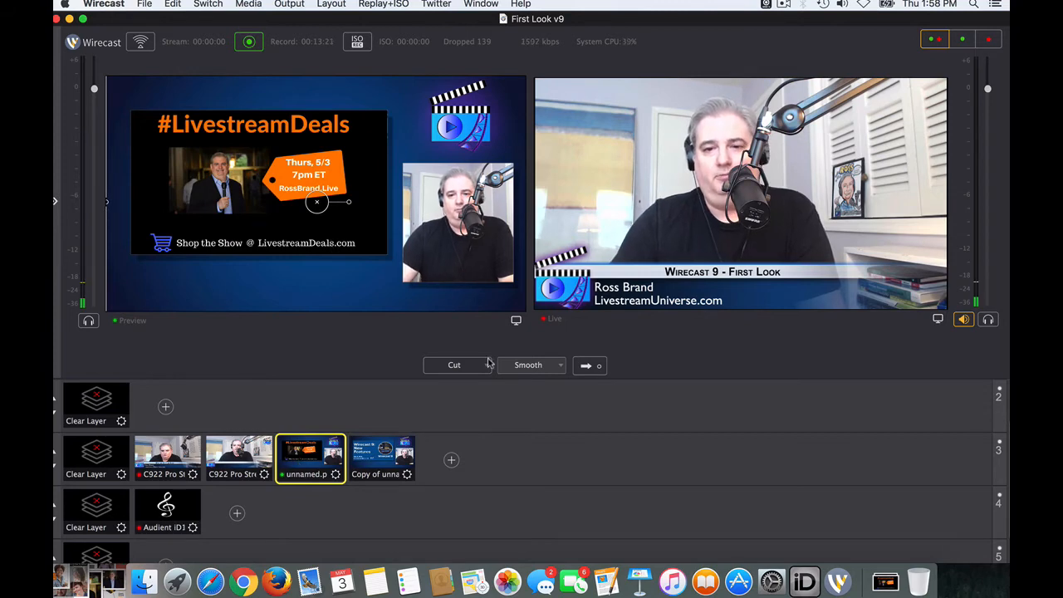
pyautogui.click(589, 366)
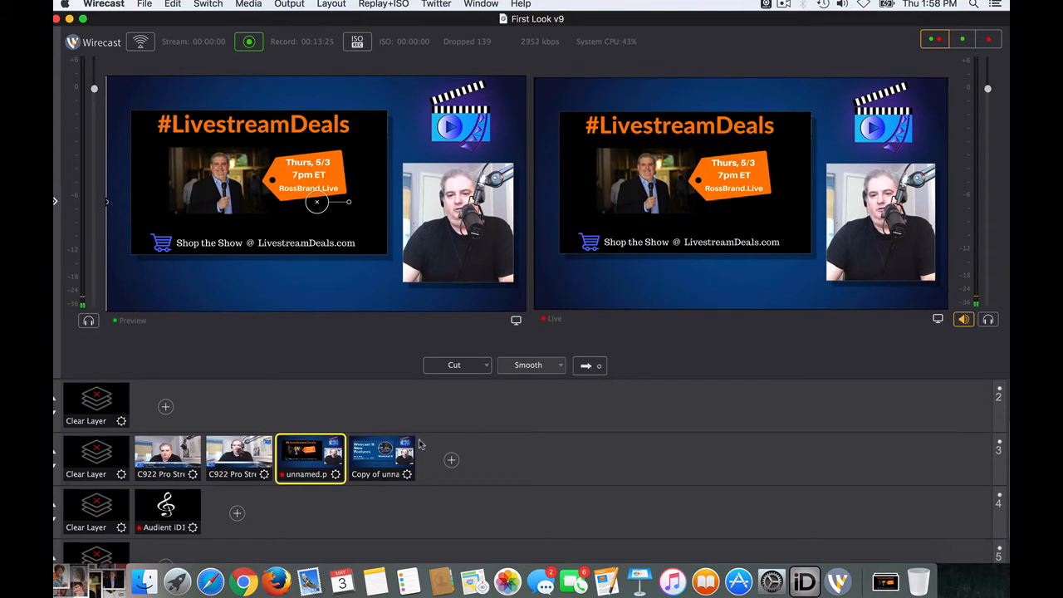
pyautogui.click(397, 453)
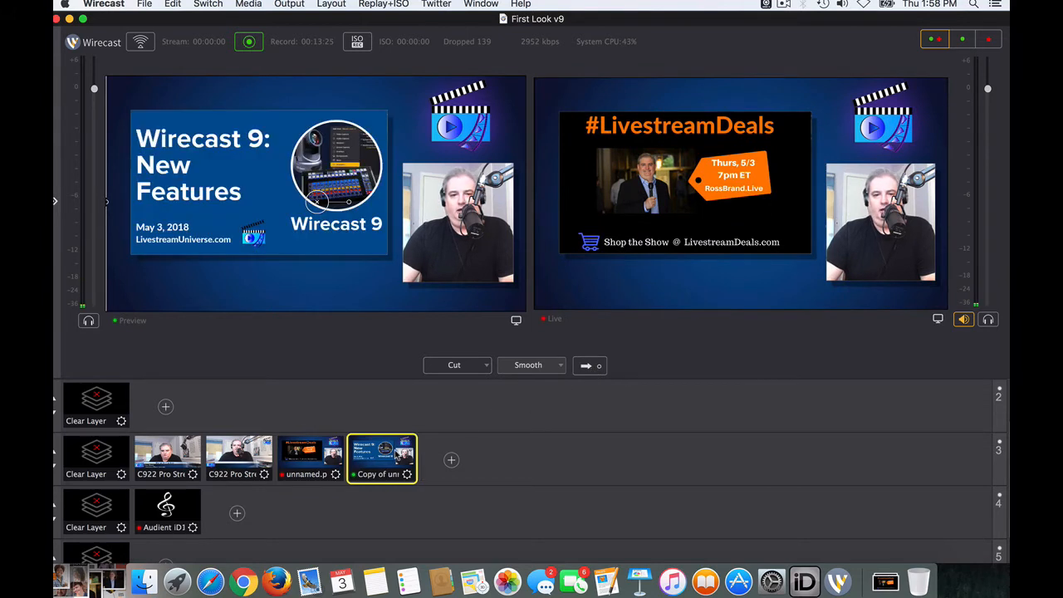
pyautogui.click(590, 370)
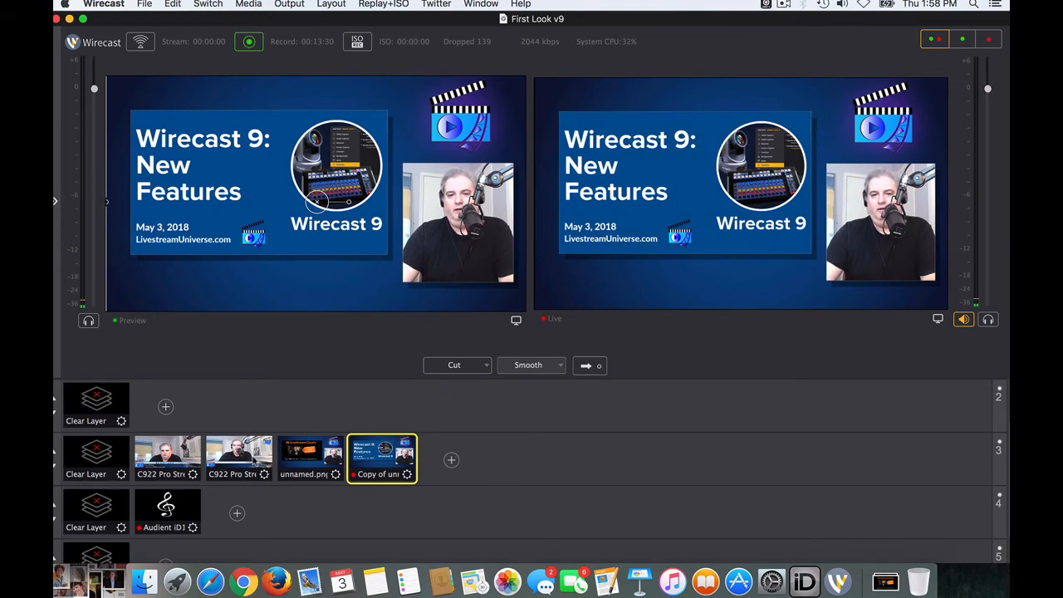
# Take the webcam shot without title text live, followed by the titled Wirecast 9 - First Look webcam shot
pyautogui.click(239, 454)
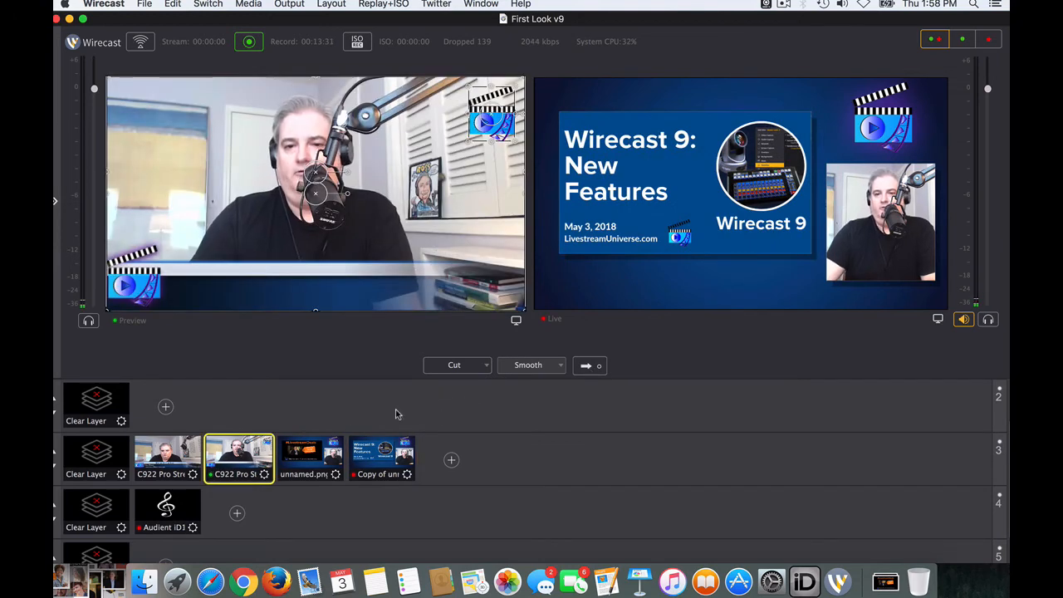
pyautogui.click(592, 368)
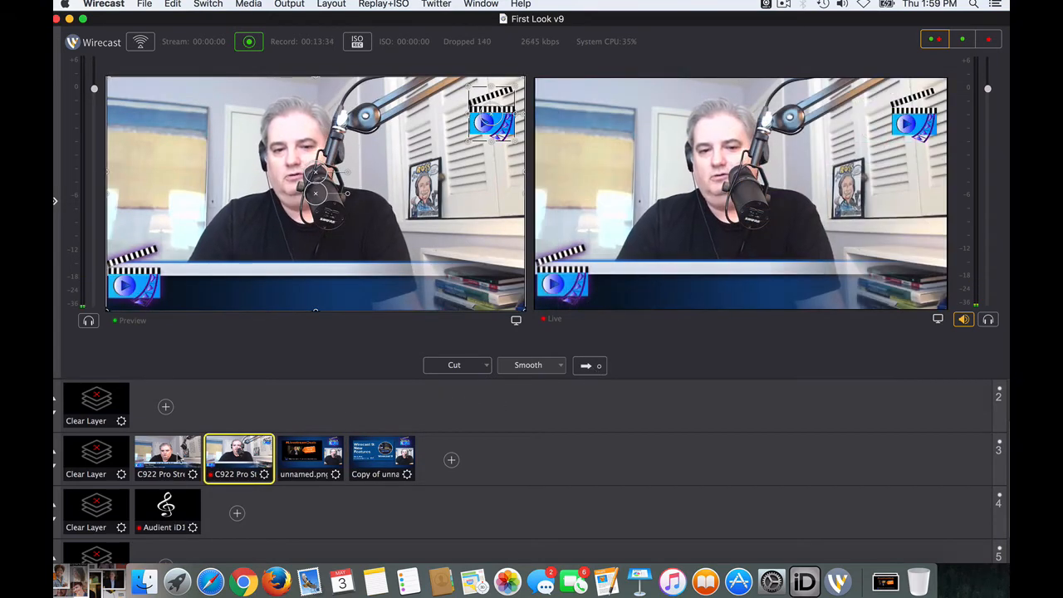
pyautogui.click(178, 457)
pyautogui.click(582, 370)
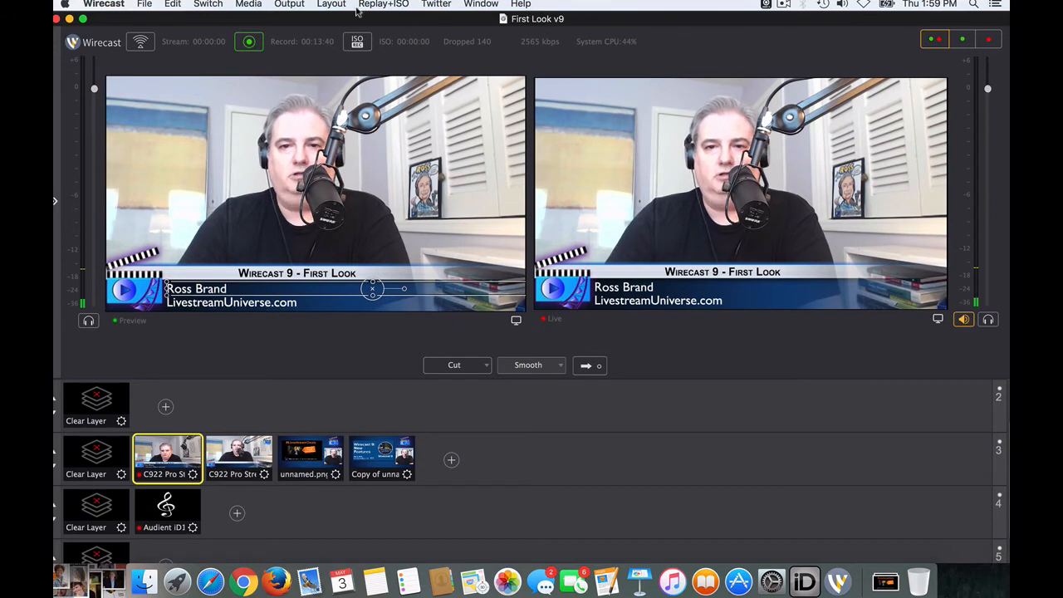
# Examine the video, audio, network, screen capture and overlay sources offered for a new Master Layer 3 shot, without adding any
pyautogui.click(451, 460)
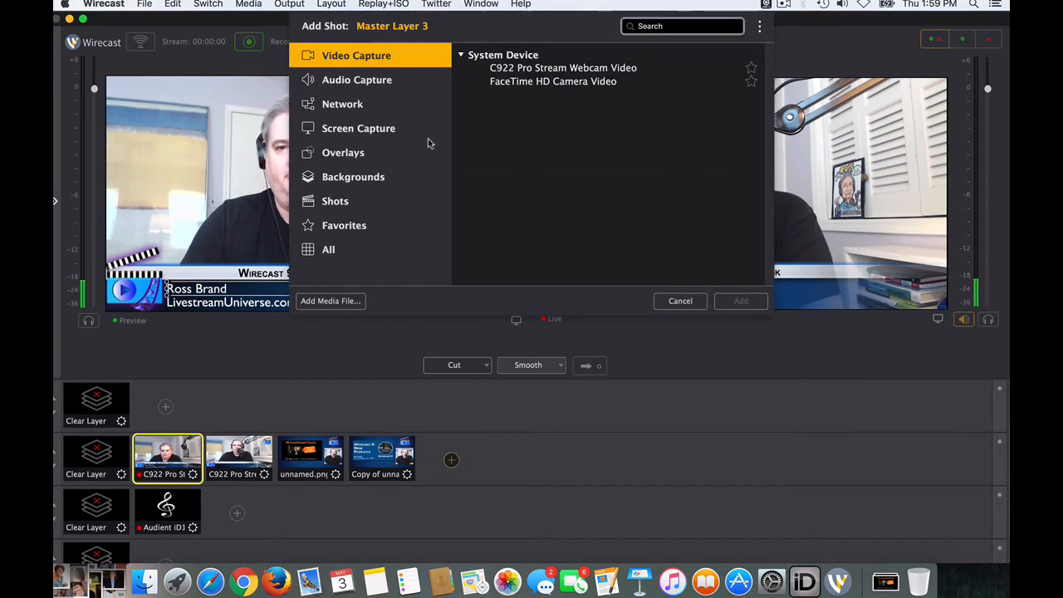
pyautogui.click(372, 84)
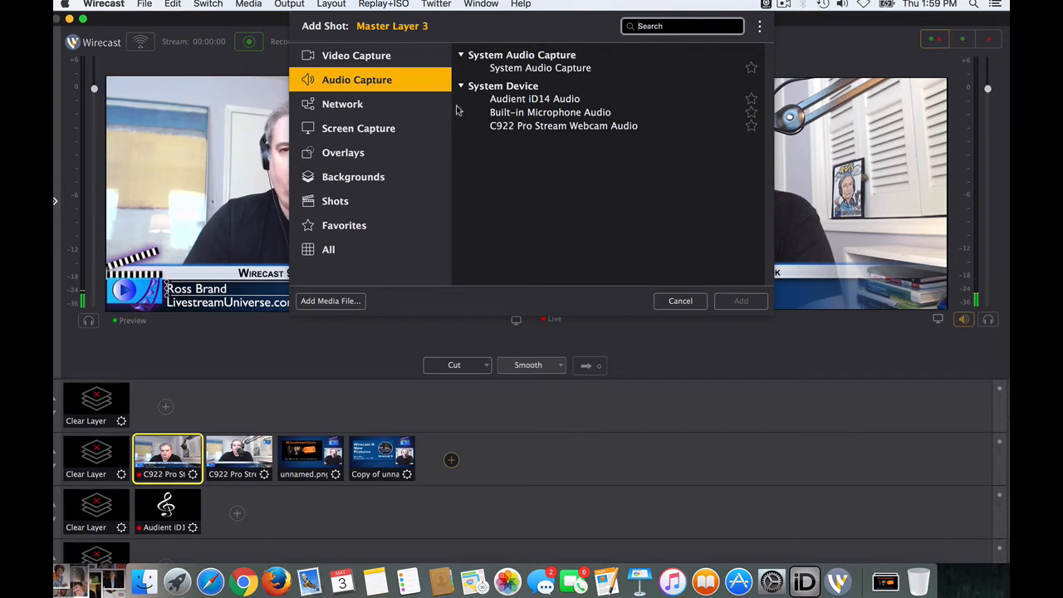
pyautogui.click(385, 110)
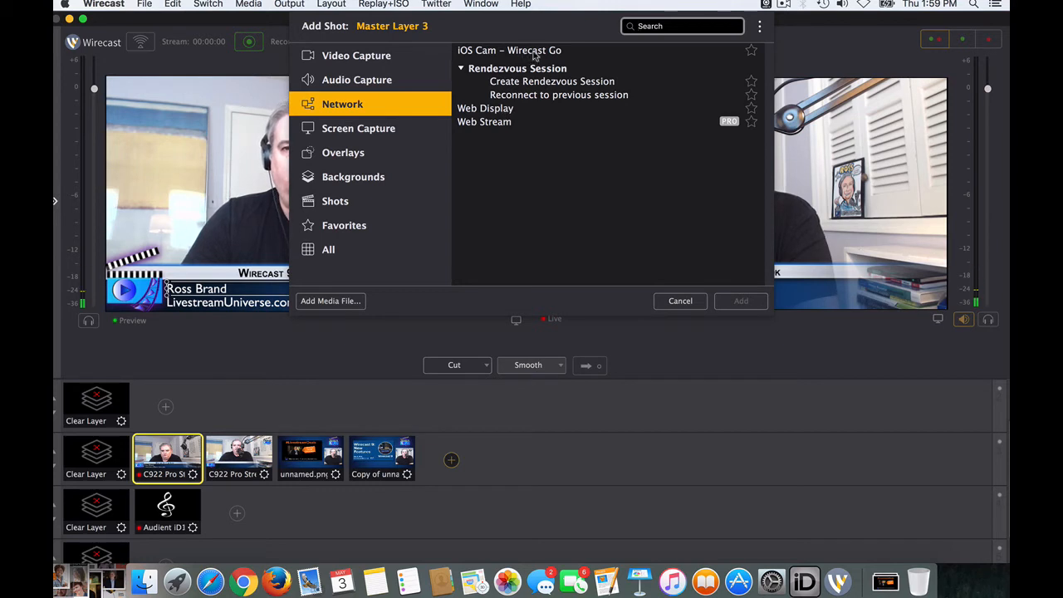
pyautogui.click(373, 135)
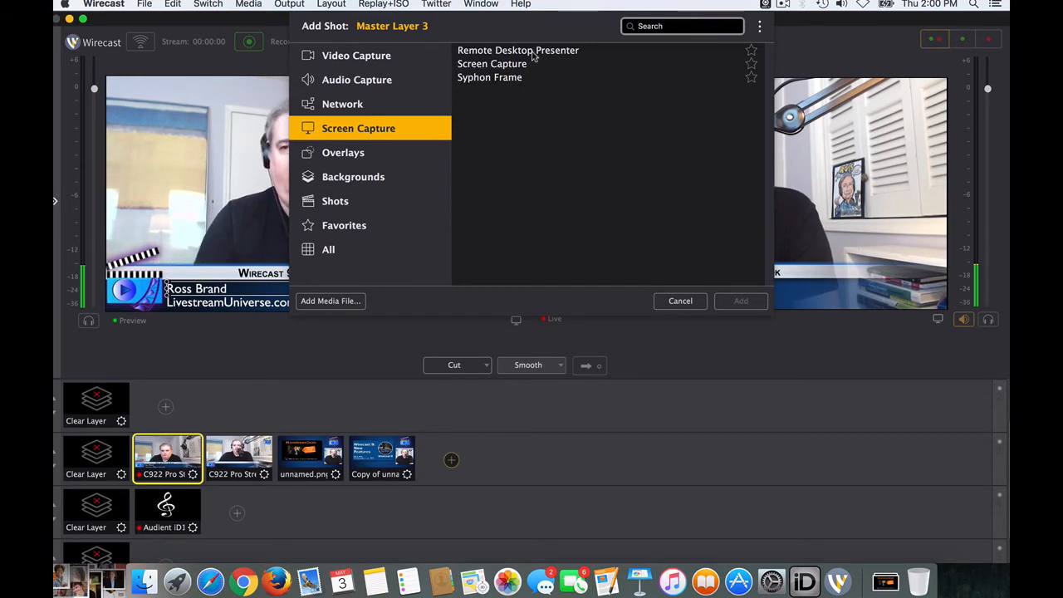
pyautogui.click(355, 156)
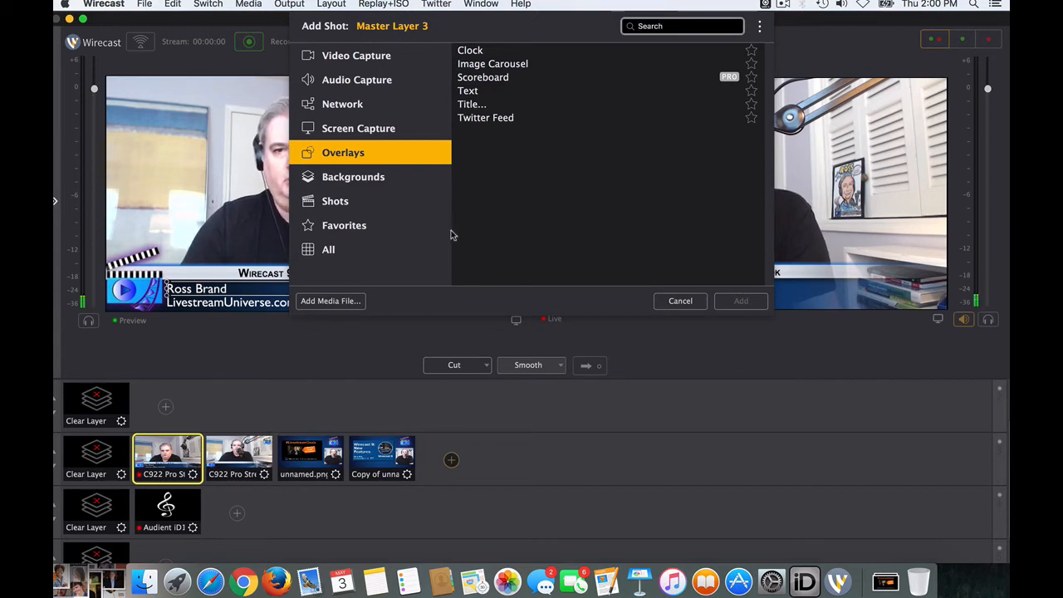
pyautogui.click(679, 300)
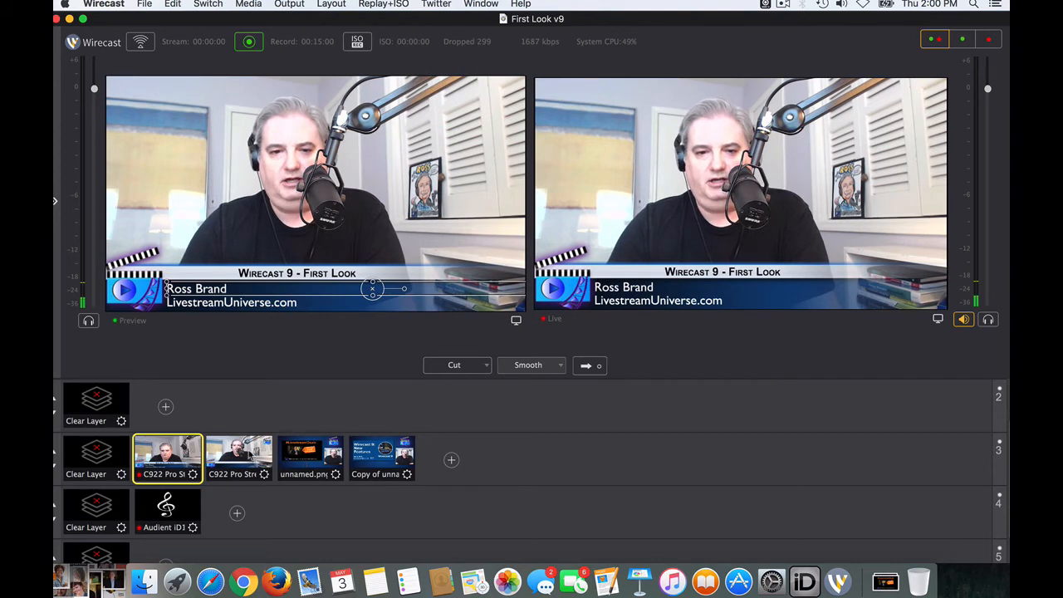
# Add a Title overlay using the Just Text template to the webcam shot that has no title text
pyautogui.click(247, 455)
pyautogui.doubleClick(248, 456)
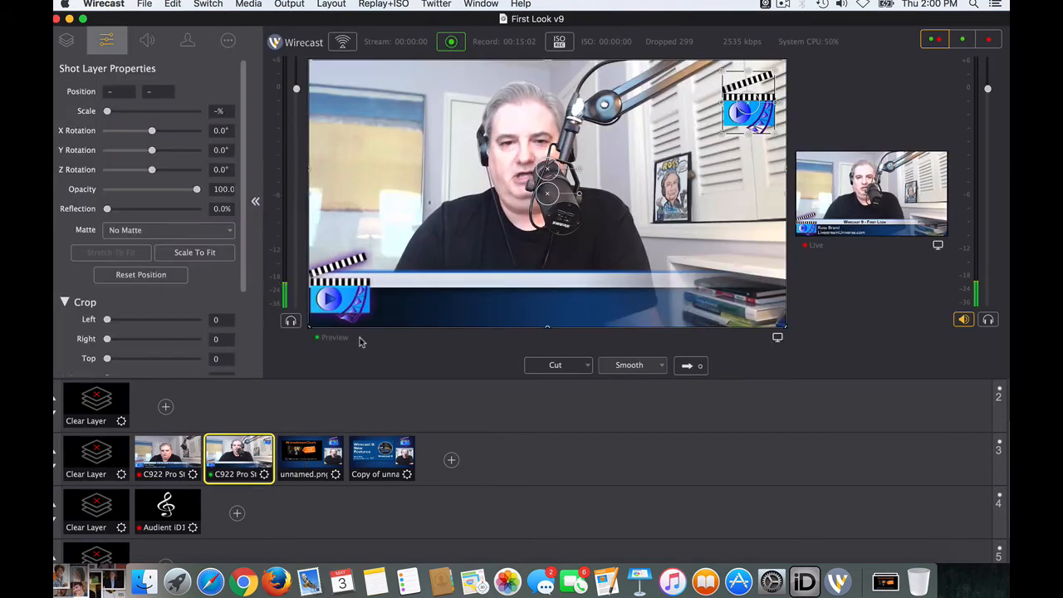
pyautogui.click(67, 40)
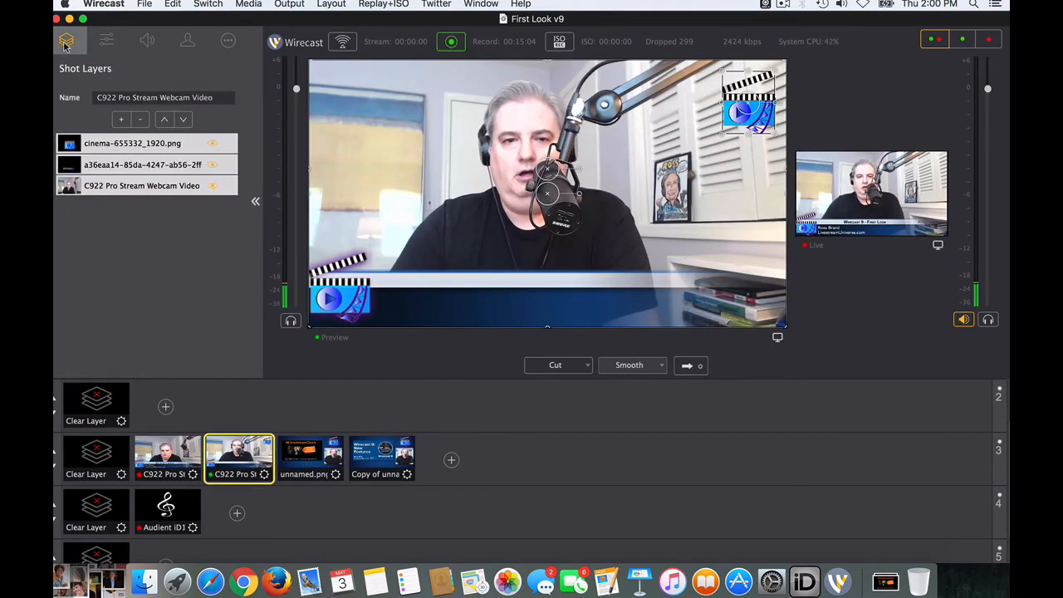
pyautogui.click(120, 118)
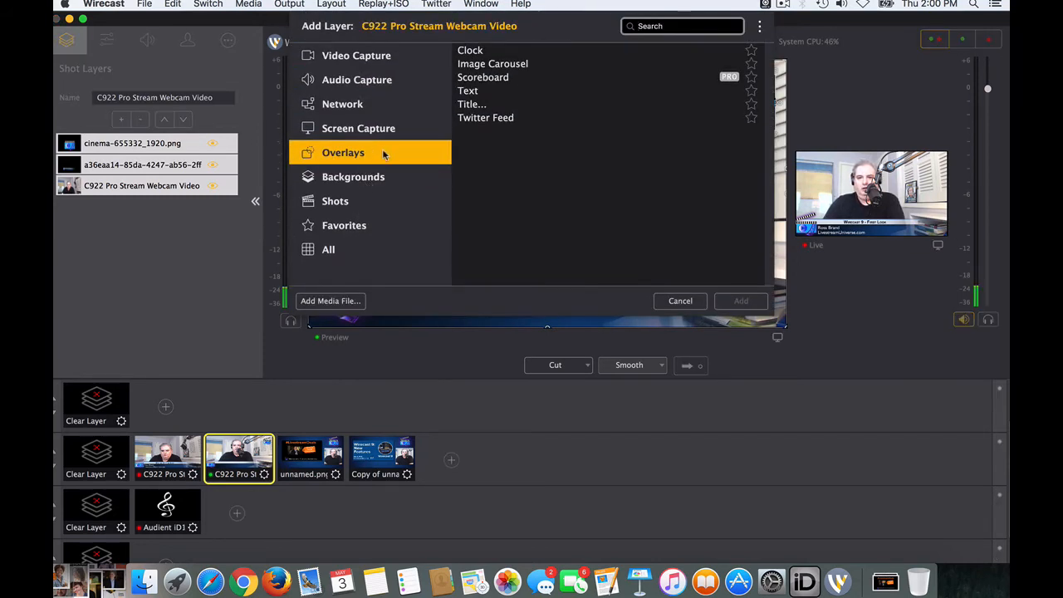
pyautogui.click(470, 92)
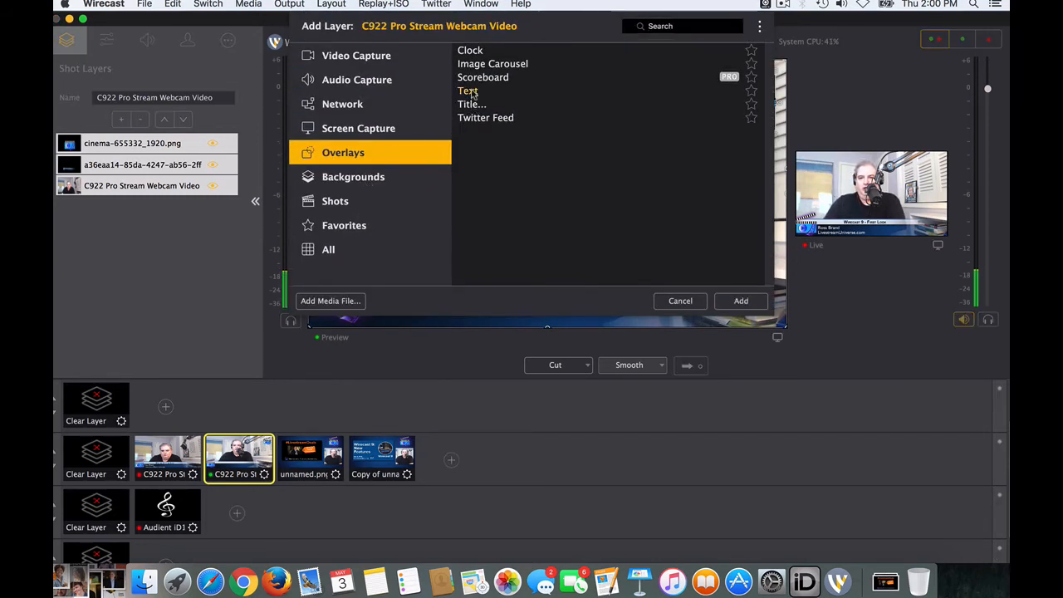
pyautogui.click(471, 104)
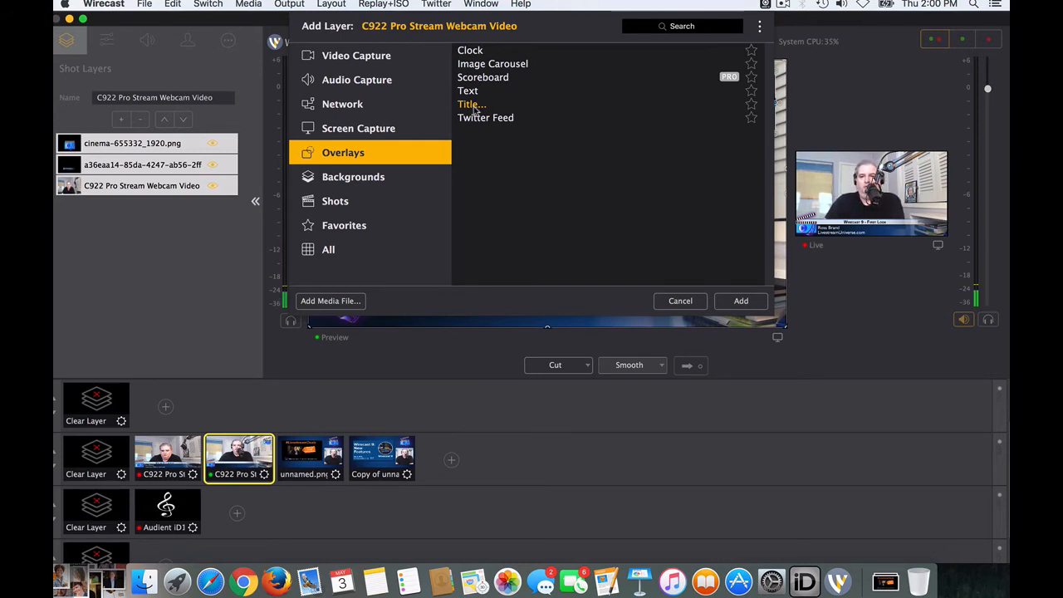
pyautogui.click(747, 303)
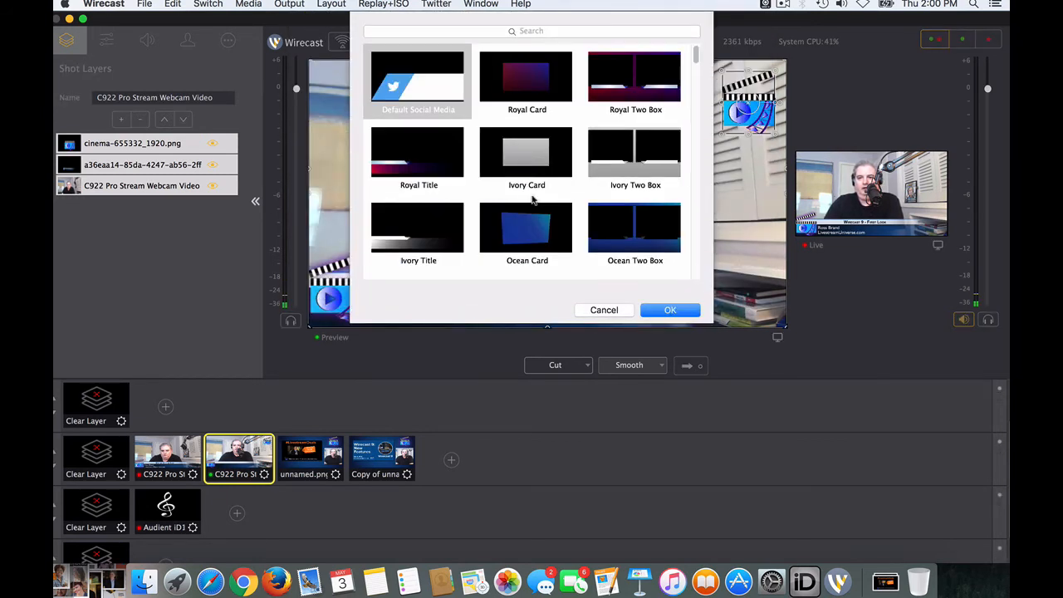
pyautogui.scroll(-1, 546, 203)
pyautogui.click(577, 33)
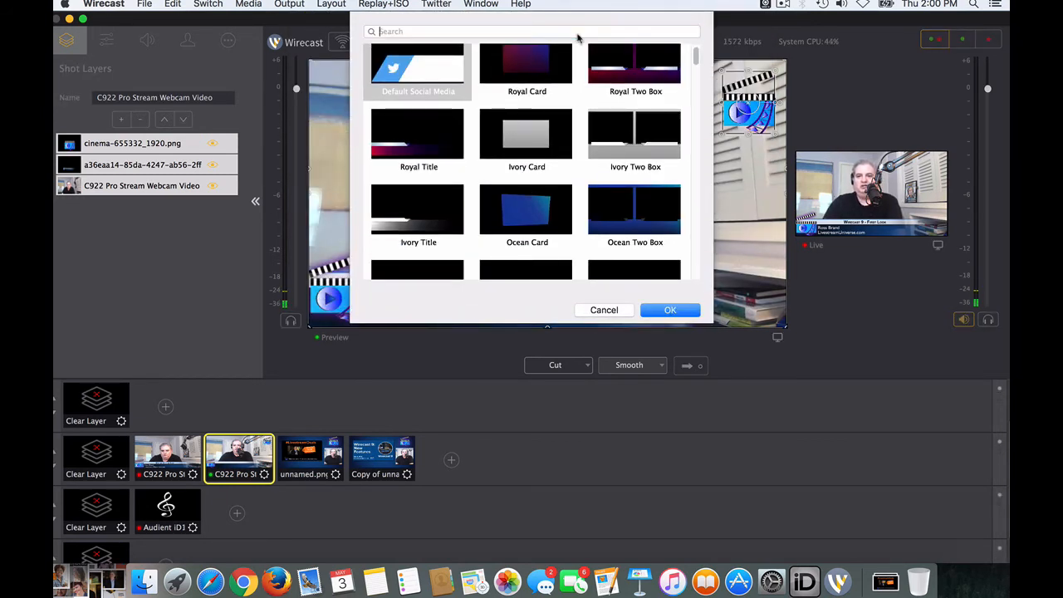
pyautogui.write('just')
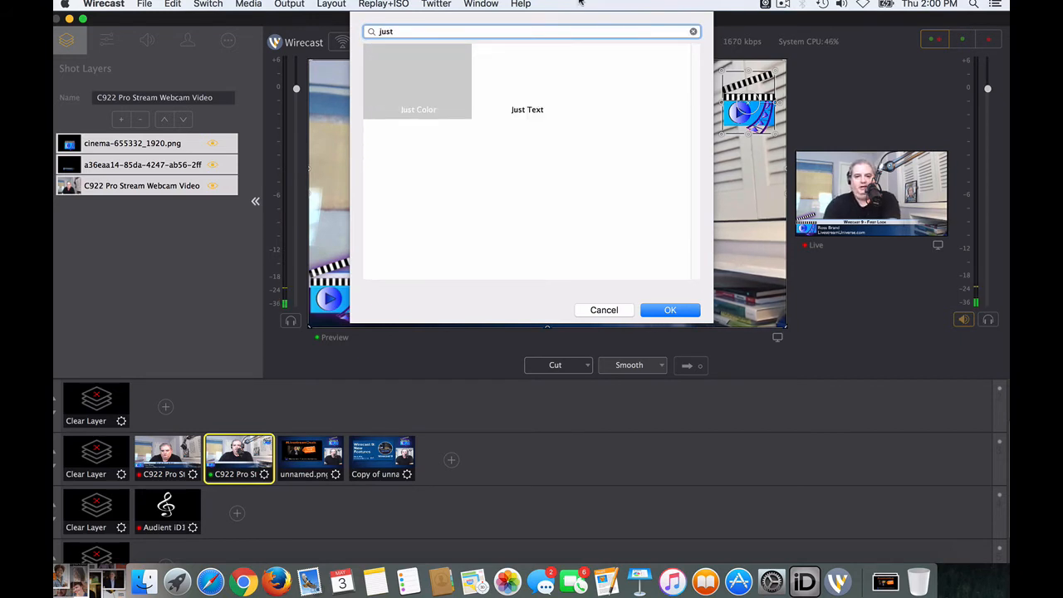
pyautogui.click(523, 89)
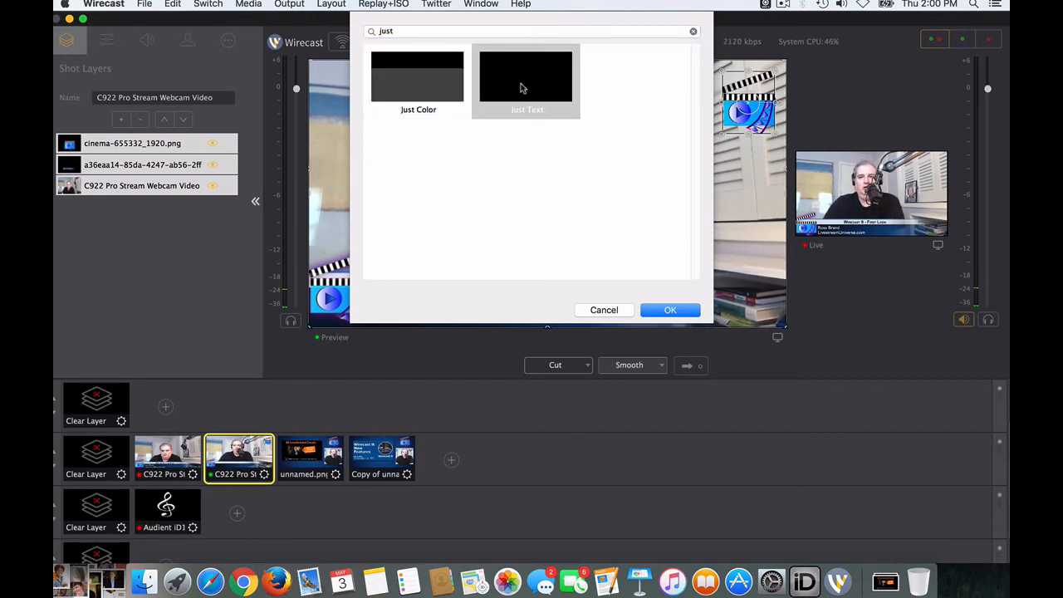
pyautogui.click(670, 310)
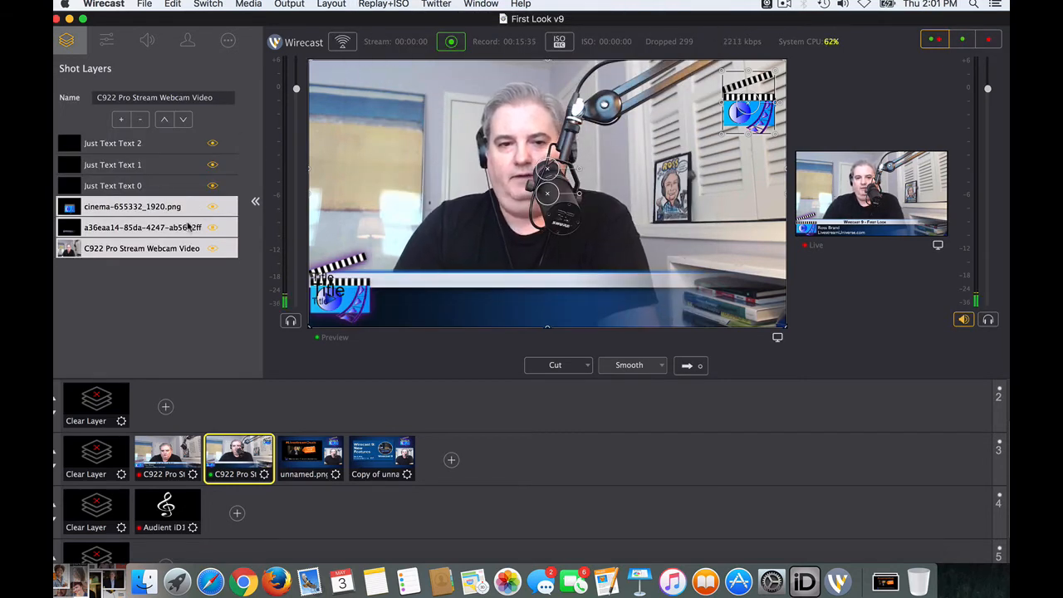
# Delete the Just Text Text 1 and Just Text Text 2 layers from the webcam shot, keeping Just Text Text 0
pyautogui.click(165, 148)
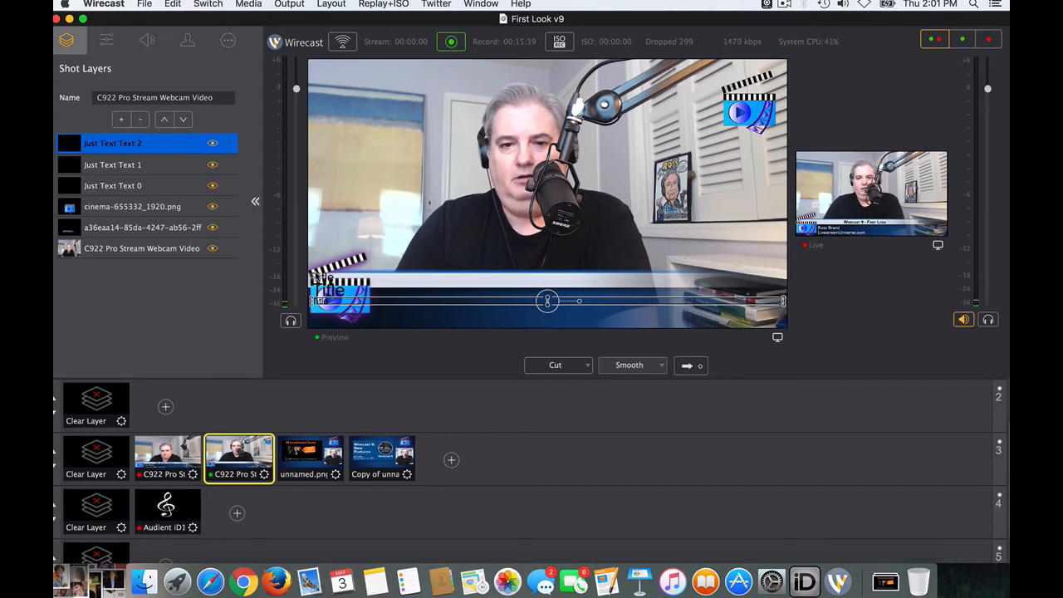
pyautogui.click(185, 188)
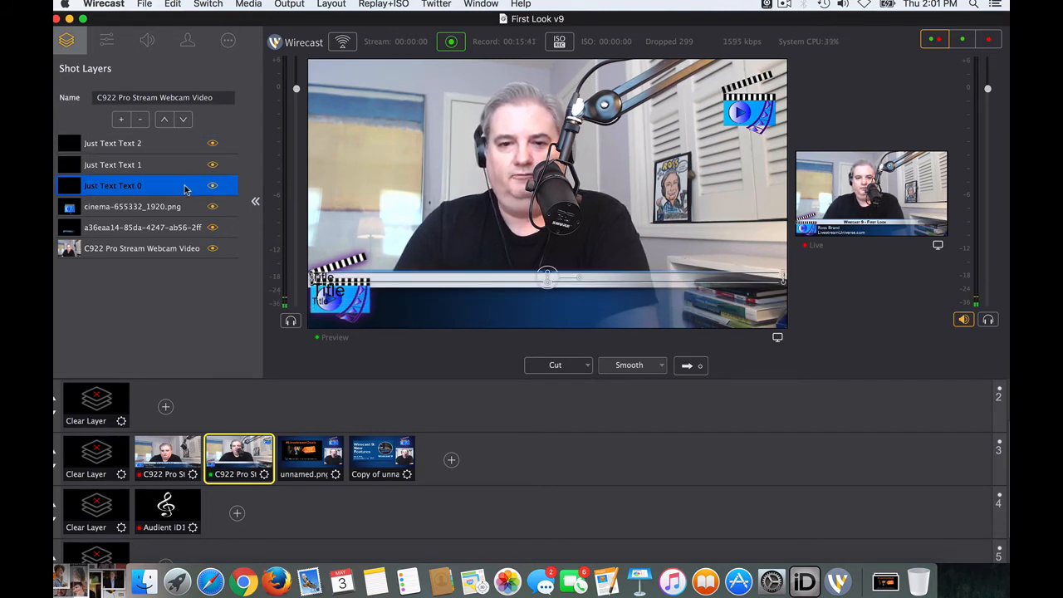
pyautogui.click(177, 167)
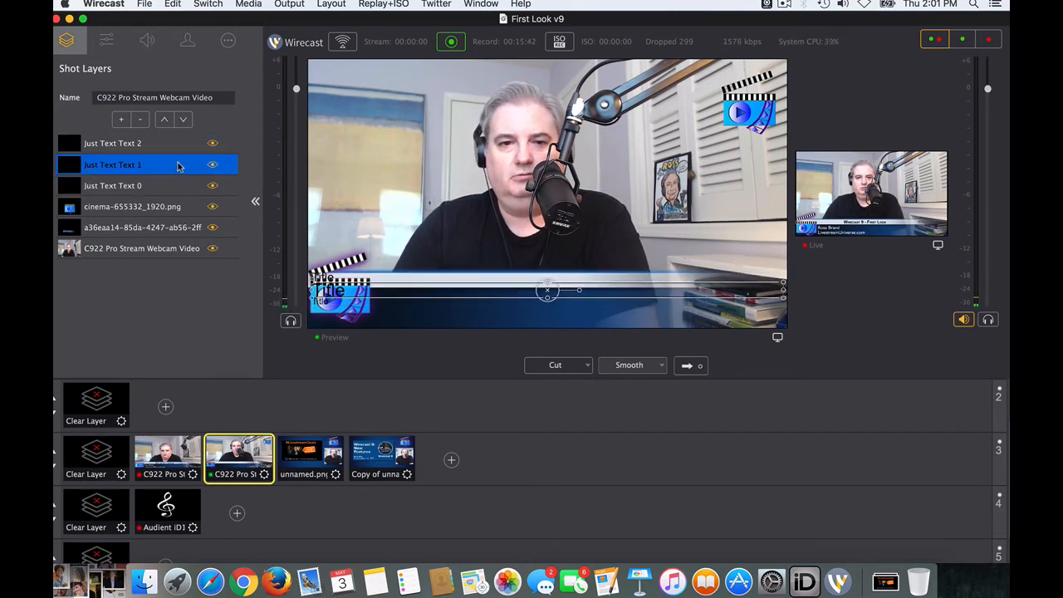
pyautogui.click(177, 167)
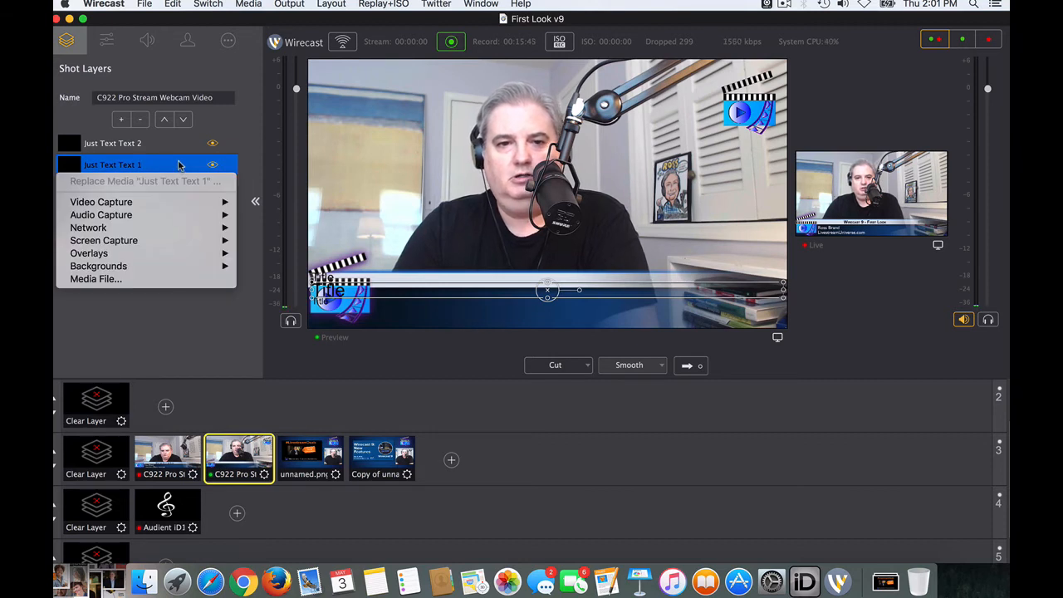
pyautogui.click(177, 162)
pyautogui.click(143, 121)
pyautogui.click(145, 143)
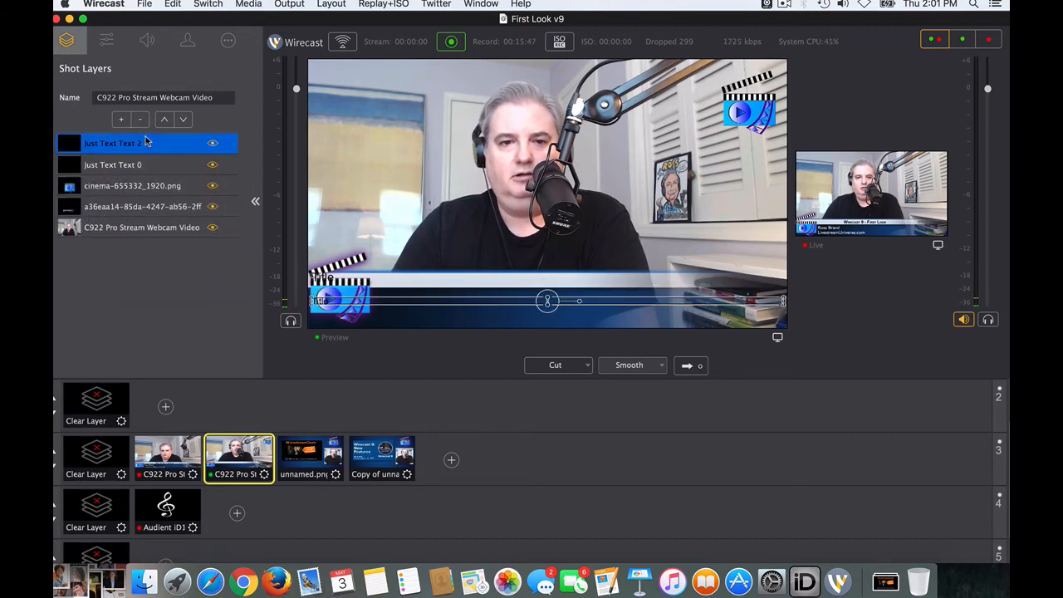
pyautogui.click(141, 121)
pyautogui.click(137, 145)
# Move the Just Text Text 0 layer along the white lower-third bar and set its text to "Wirecast 9 - Text Example"
pyautogui.moveTo(488, 278); pyautogui.dragTo(561, 280)
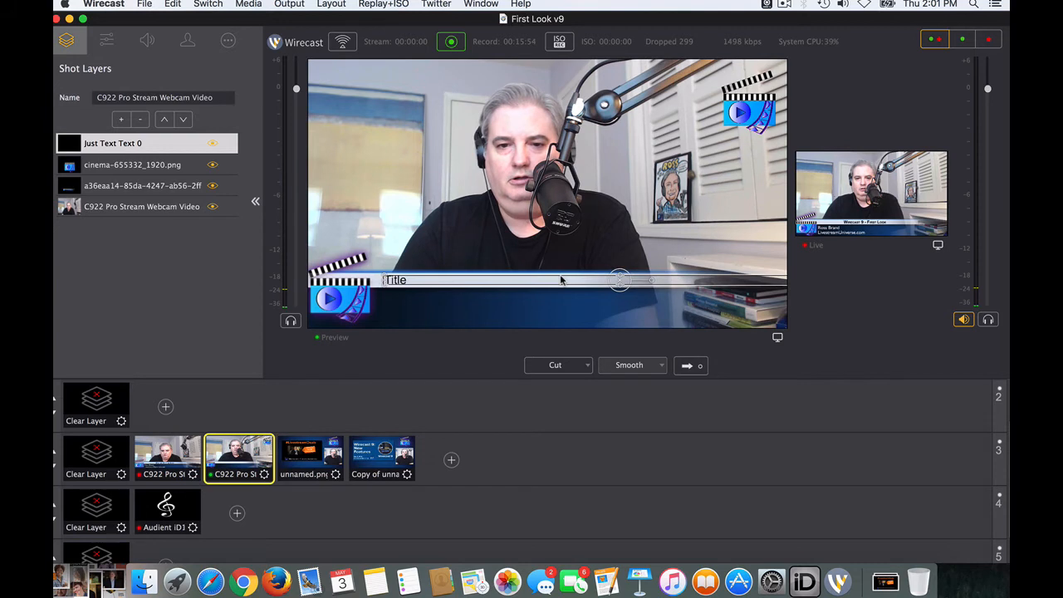
pyautogui.doubleClick(426, 282)
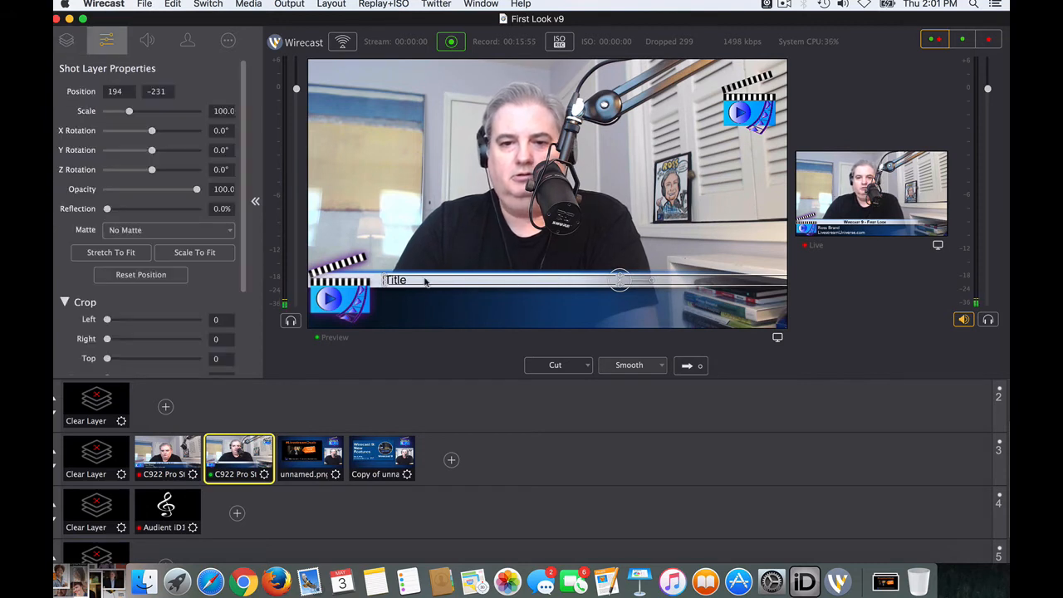
pyautogui.click(68, 40)
pyautogui.click(228, 40)
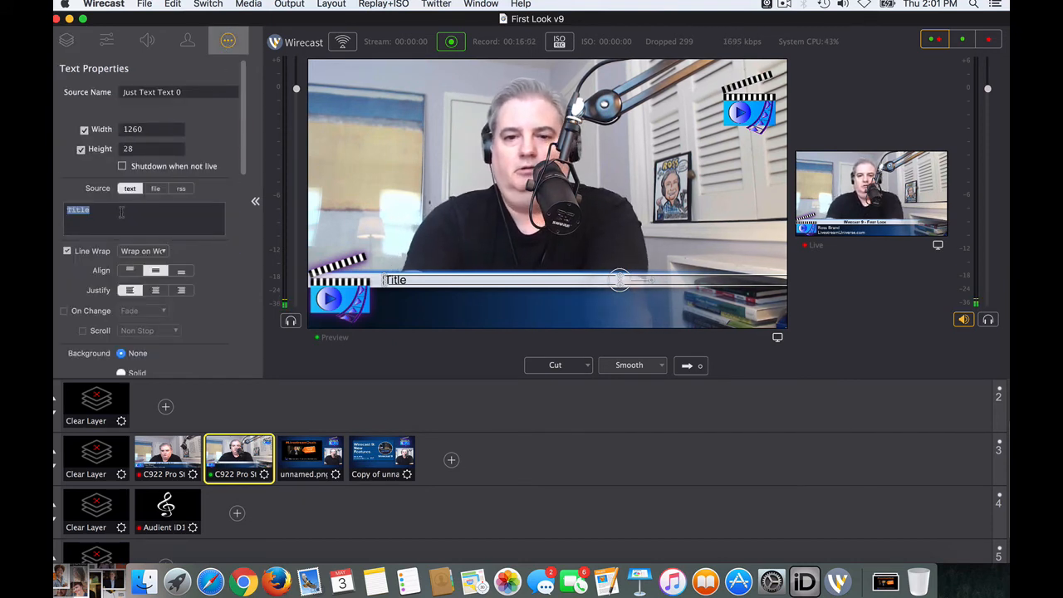
pyautogui.write('Wire')
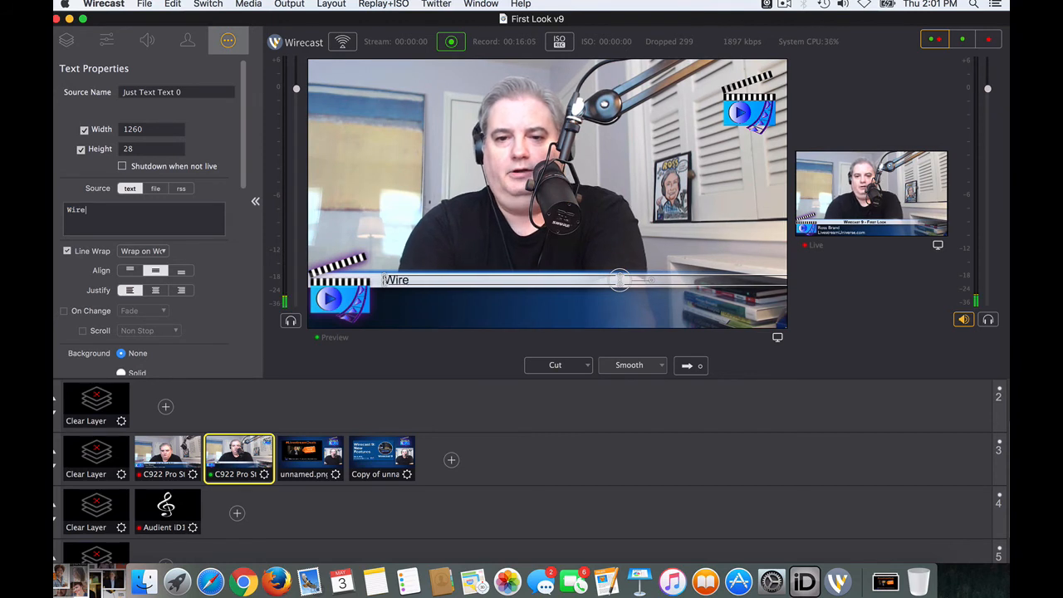
pyautogui.write('cast 9 - Text')
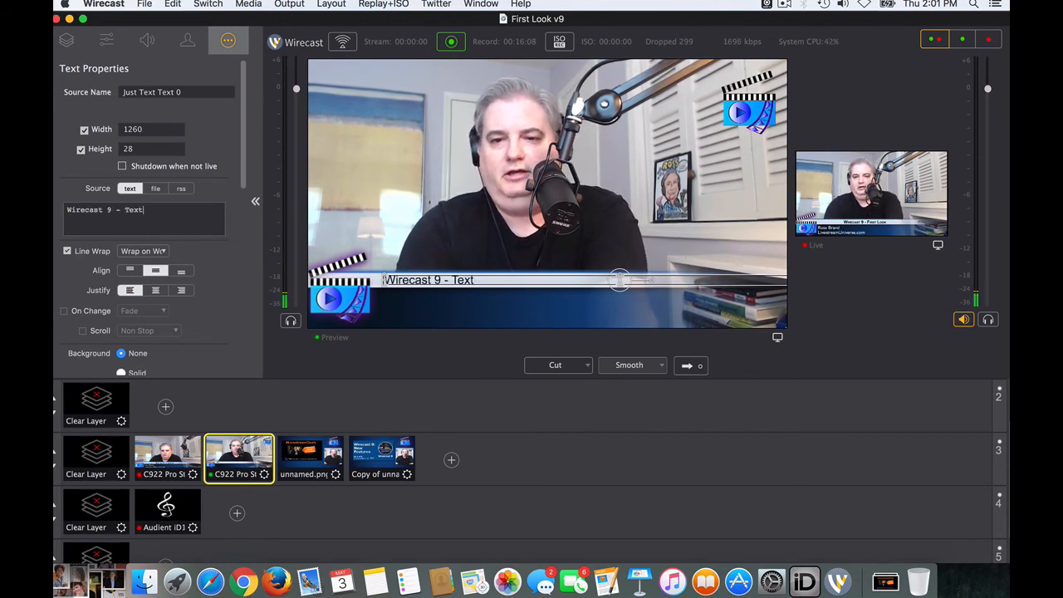
pyautogui.write(' Example')
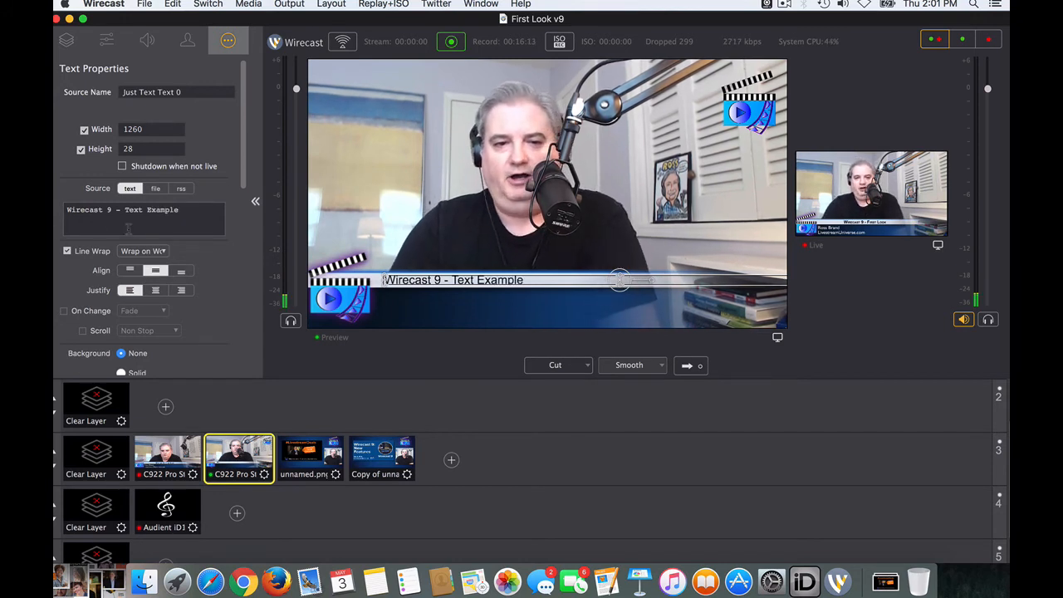
pyautogui.click(396, 300)
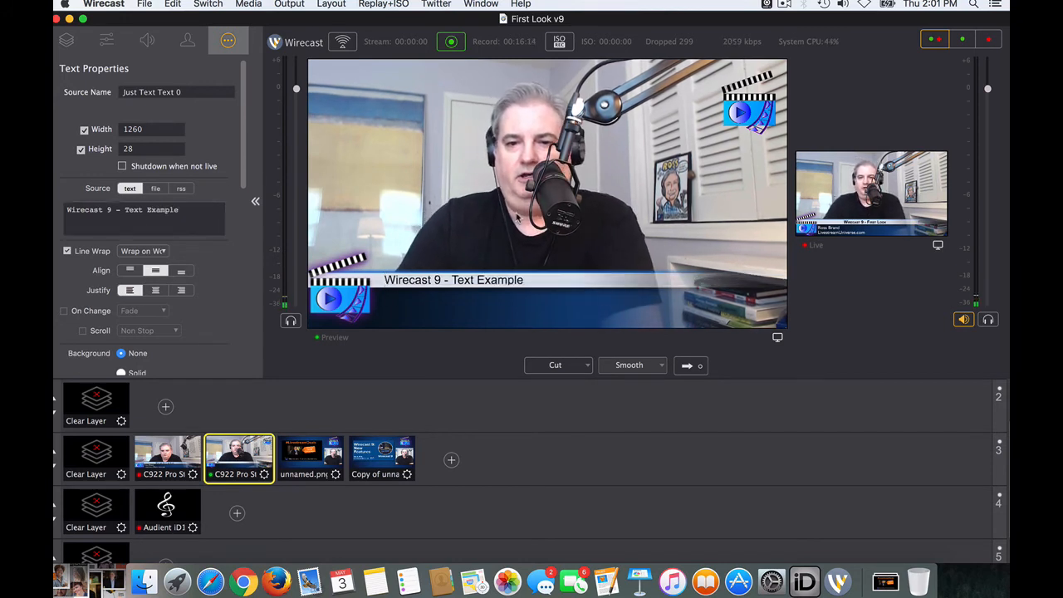
# Centre the "Wirecast 9 - Text Example" text on the white lower-third bar and return to the shot's layer list
pyautogui.doubleClick(501, 283)
pyautogui.moveTo(561, 283); pyautogui.dragTo(561, 283)
pyautogui.click(362, 211)
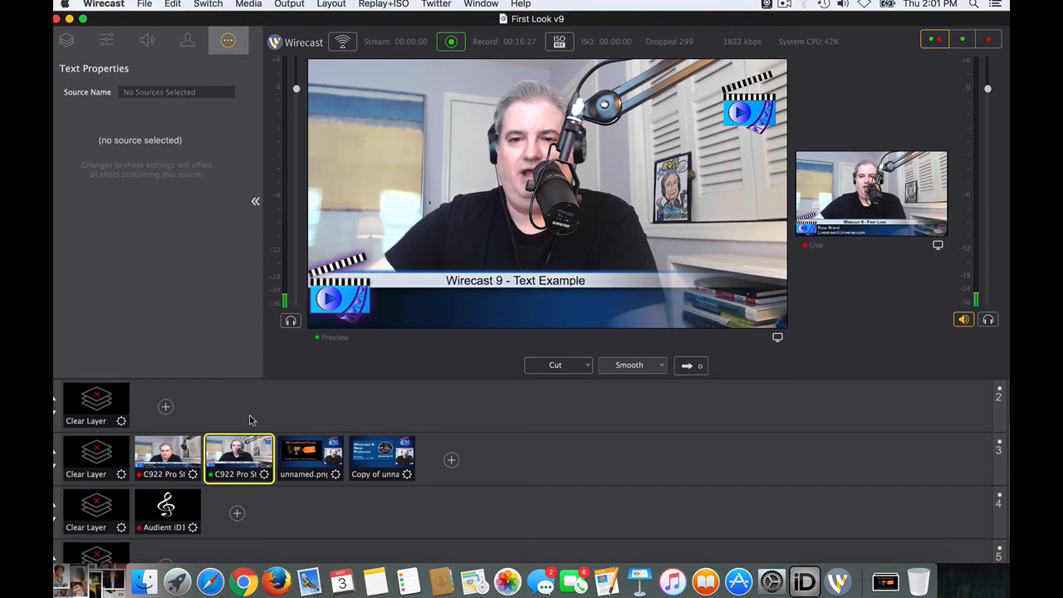
pyautogui.click(68, 41)
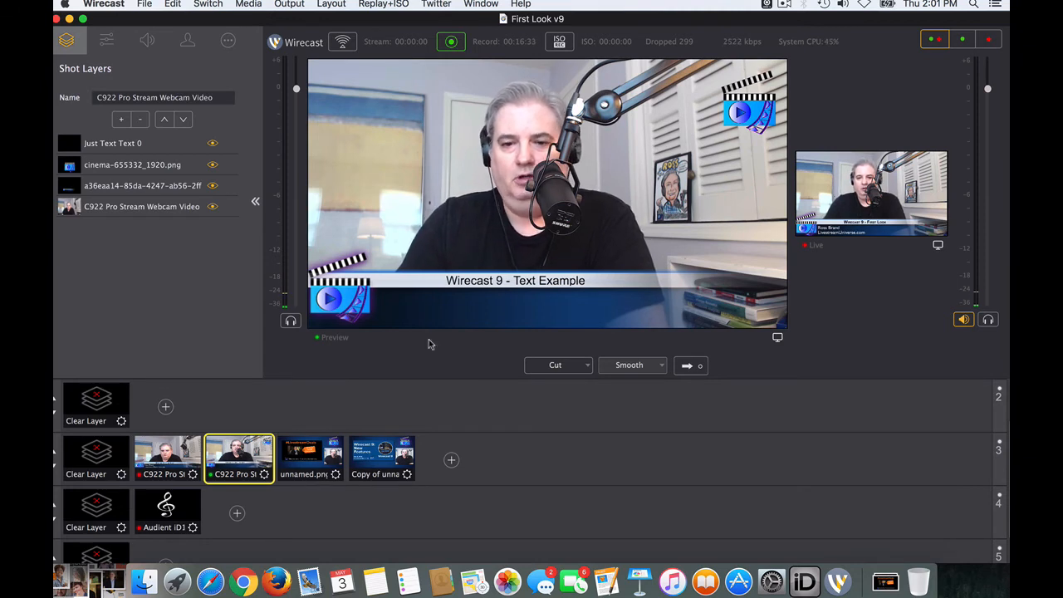
# Collapse the shot editor beside the preview and take the Wirecast 9 - Text Example webcam shot live with the Smooth transition
pyautogui.click(989, 39)
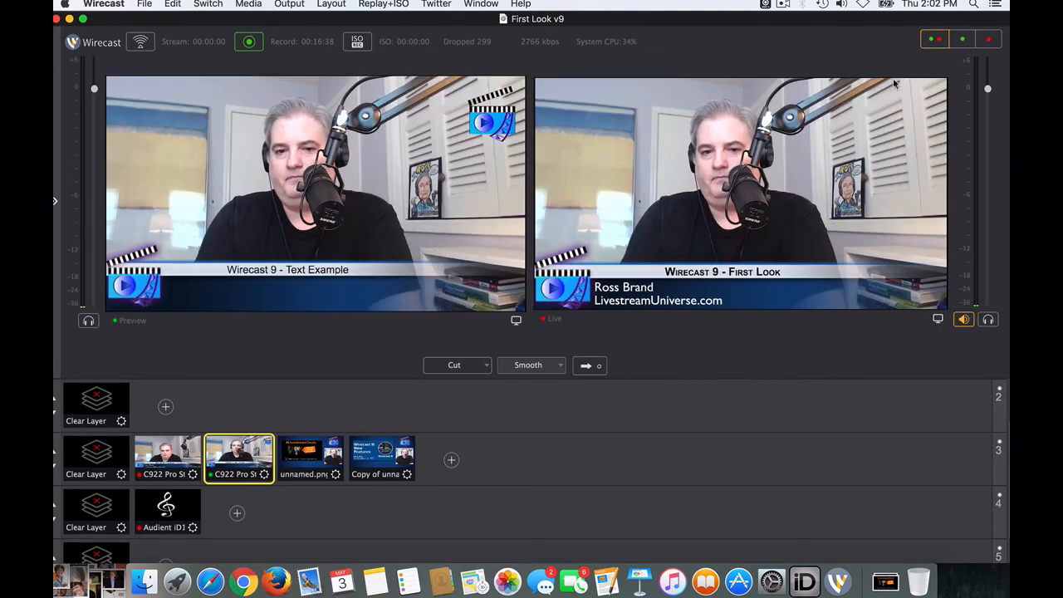
pyautogui.click(934, 39)
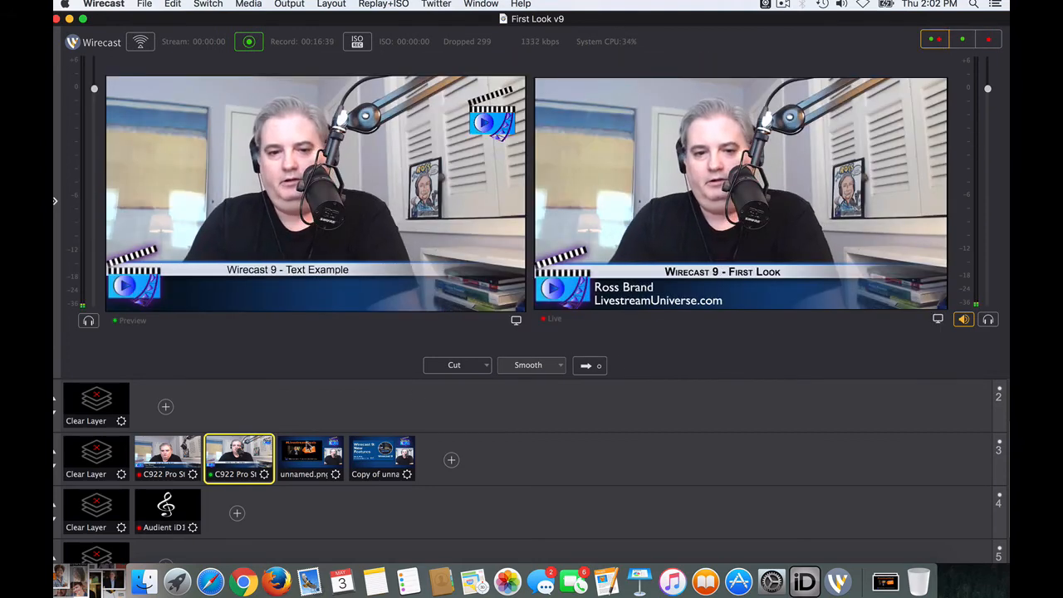
pyautogui.click(590, 365)
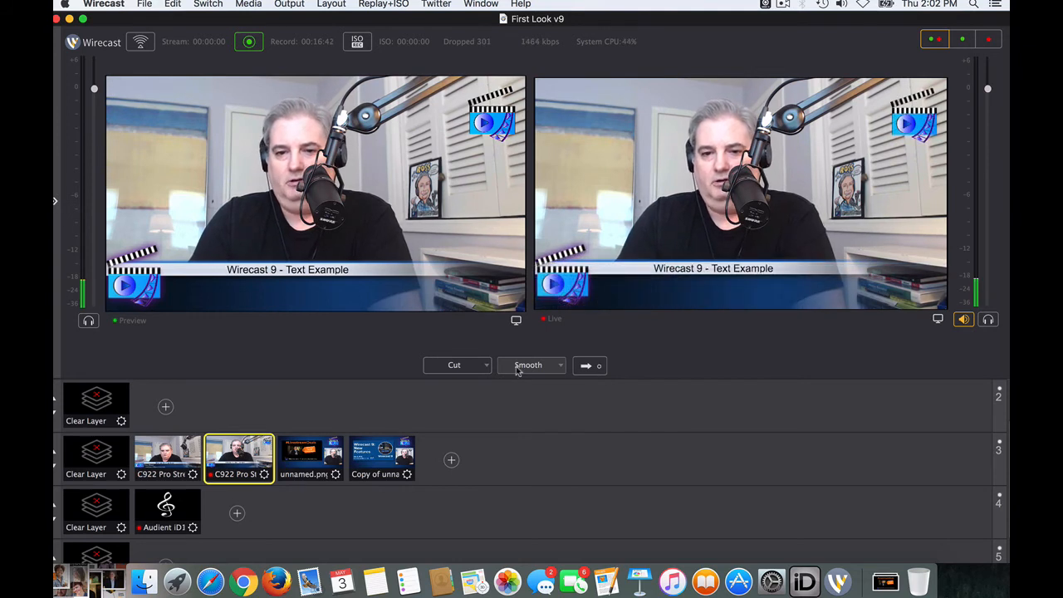
# Set the second transition to Circle Wipe and take the Wirecast 9 - First Look webcam shot live with it
pyautogui.click(558, 367)
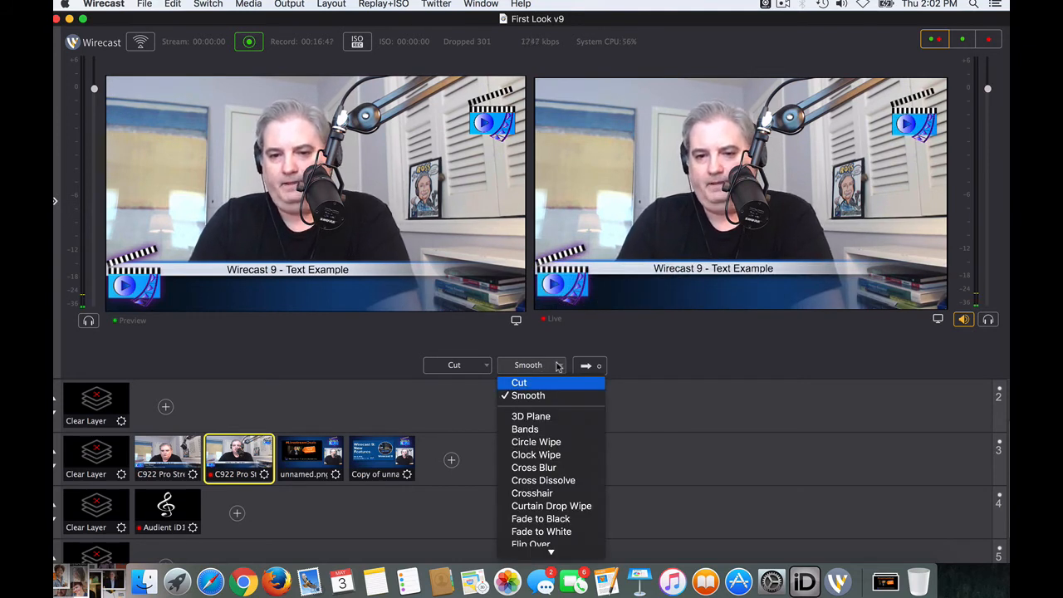
pyautogui.click(555, 441)
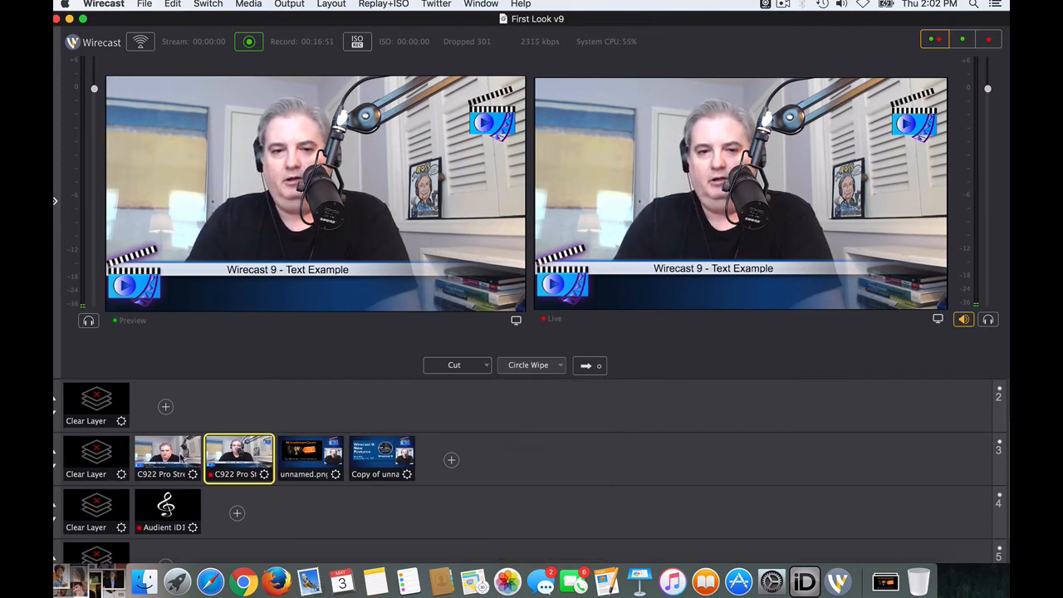
pyautogui.click(181, 460)
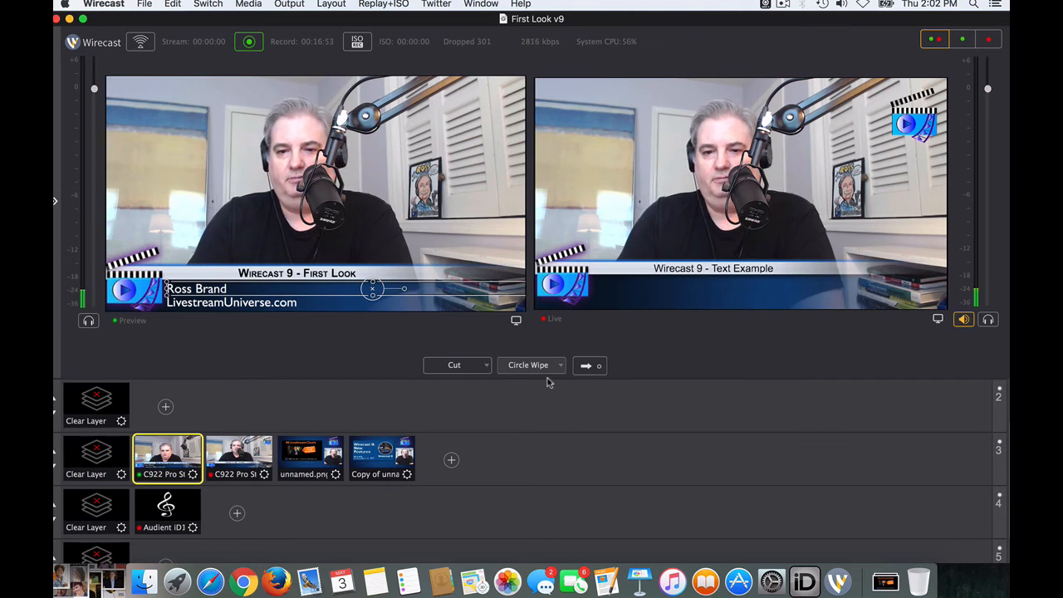
pyautogui.click(591, 367)
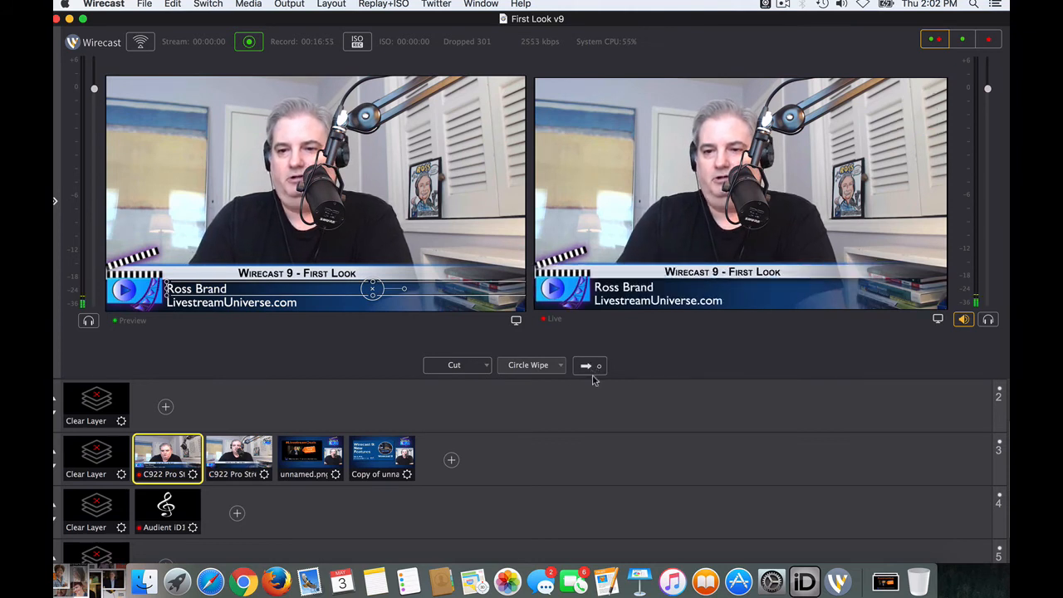
# Change the transition to Fade to Black and take the two-window #LivestreamDeals shot live
pyautogui.click(534, 368)
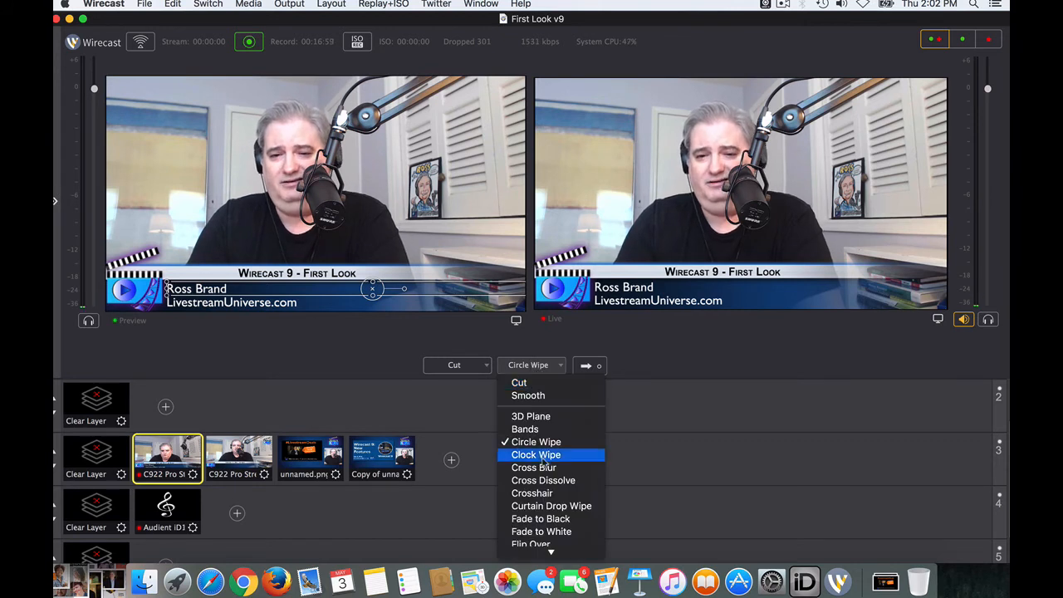
pyautogui.scroll(-2, 540, 453)
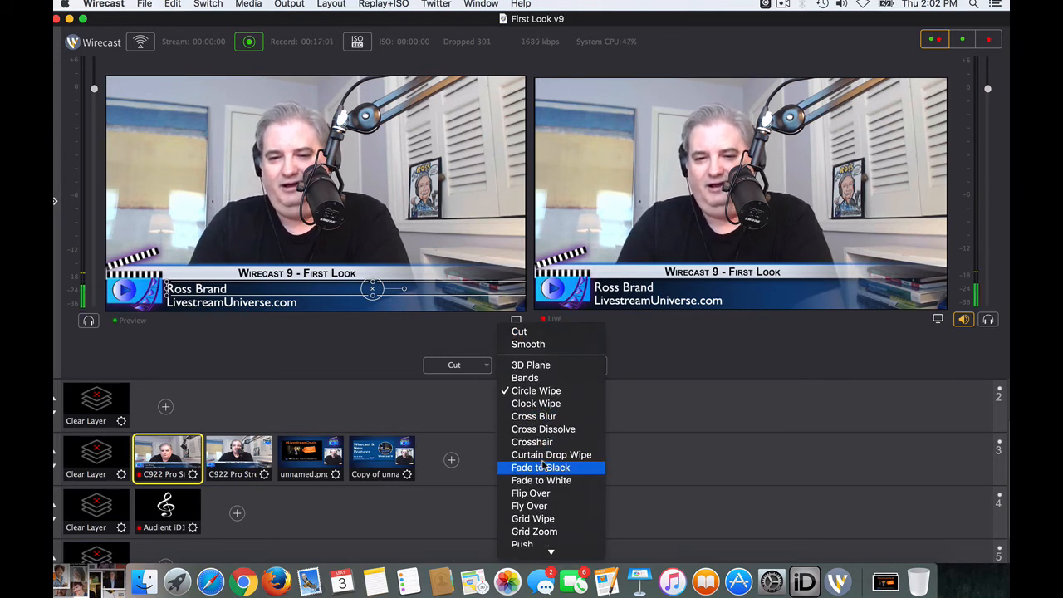
pyautogui.click(544, 467)
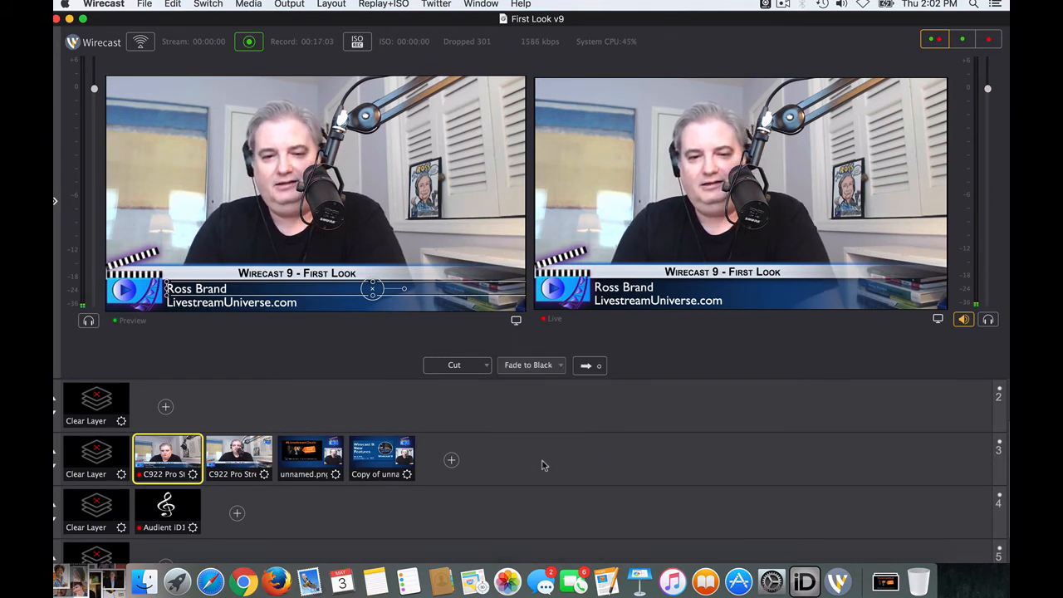
pyautogui.click(332, 452)
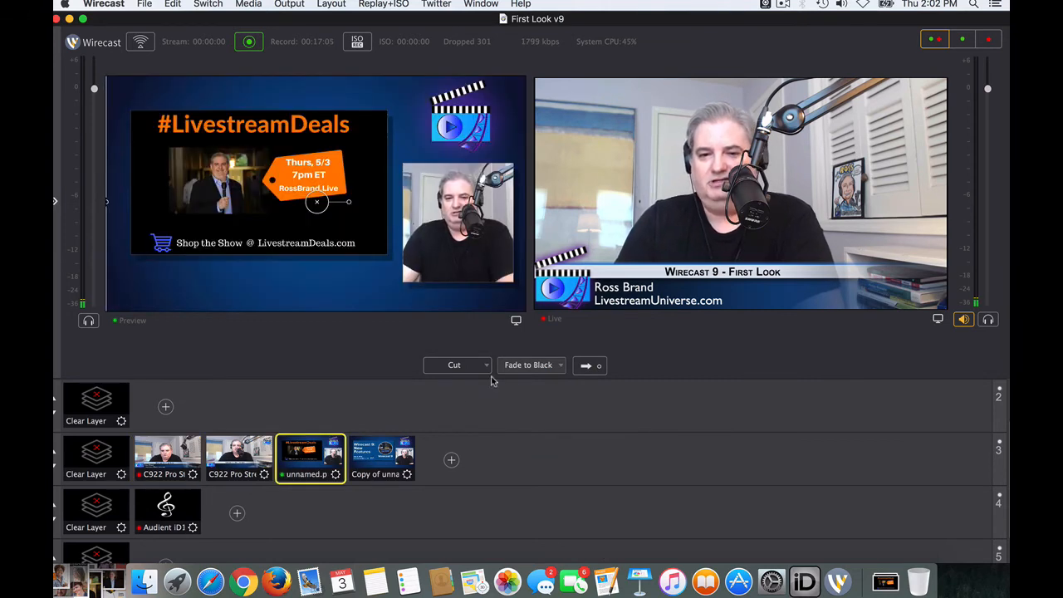
pyautogui.click(591, 369)
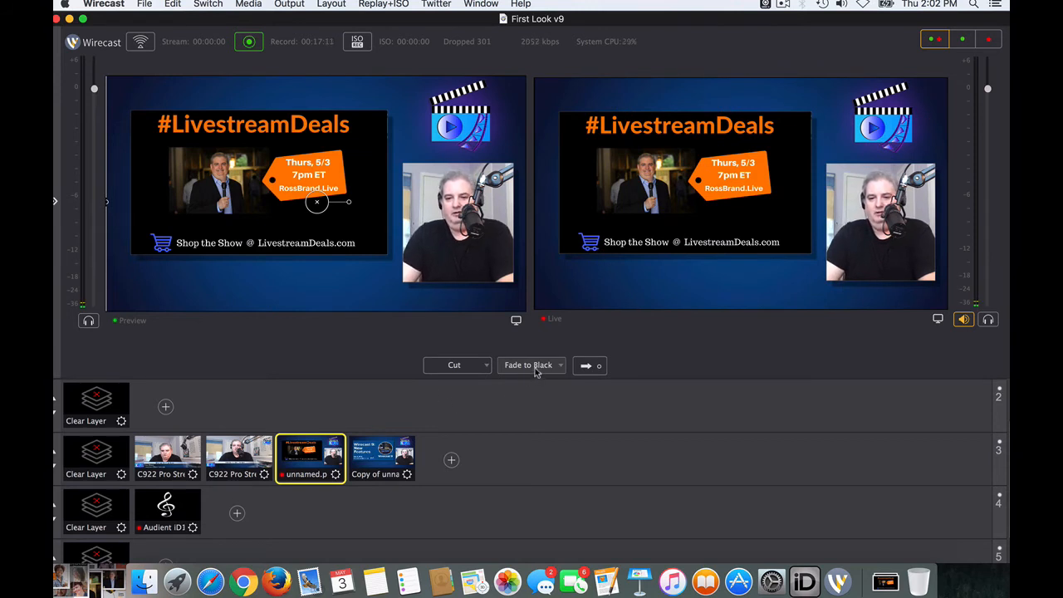
# Set the transition back to Smooth and take the Wirecast 9 - First Look webcam shot live
pyautogui.click(562, 367)
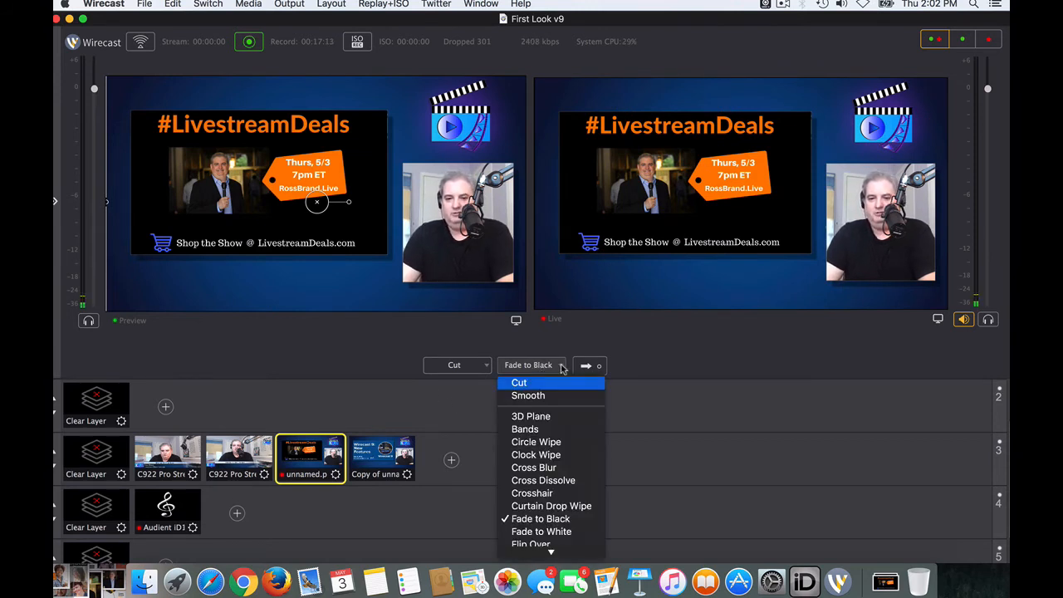
pyautogui.click(556, 397)
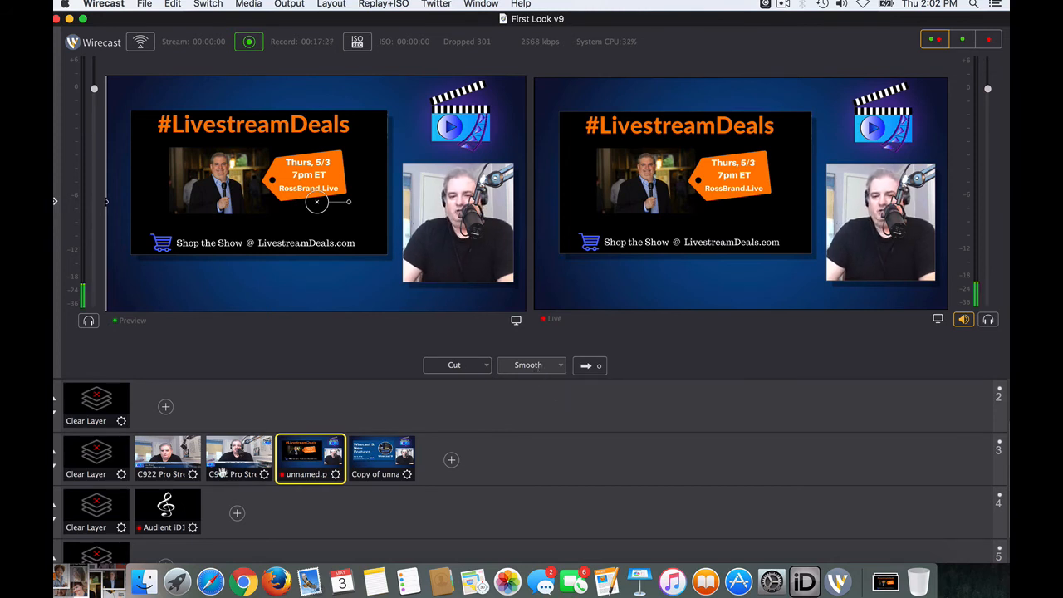
pyautogui.click(183, 441)
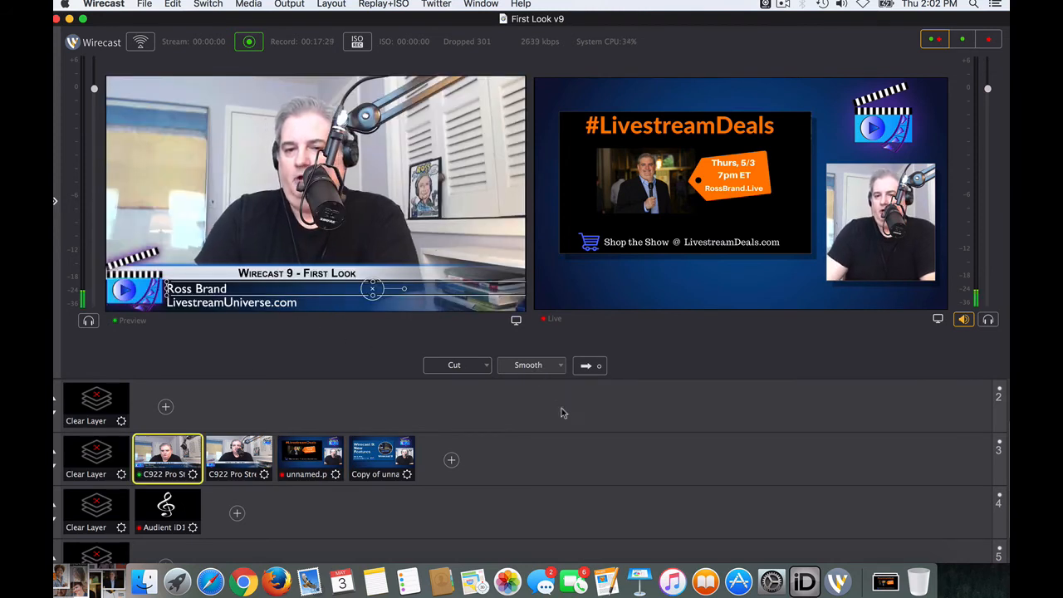
pyautogui.click(591, 367)
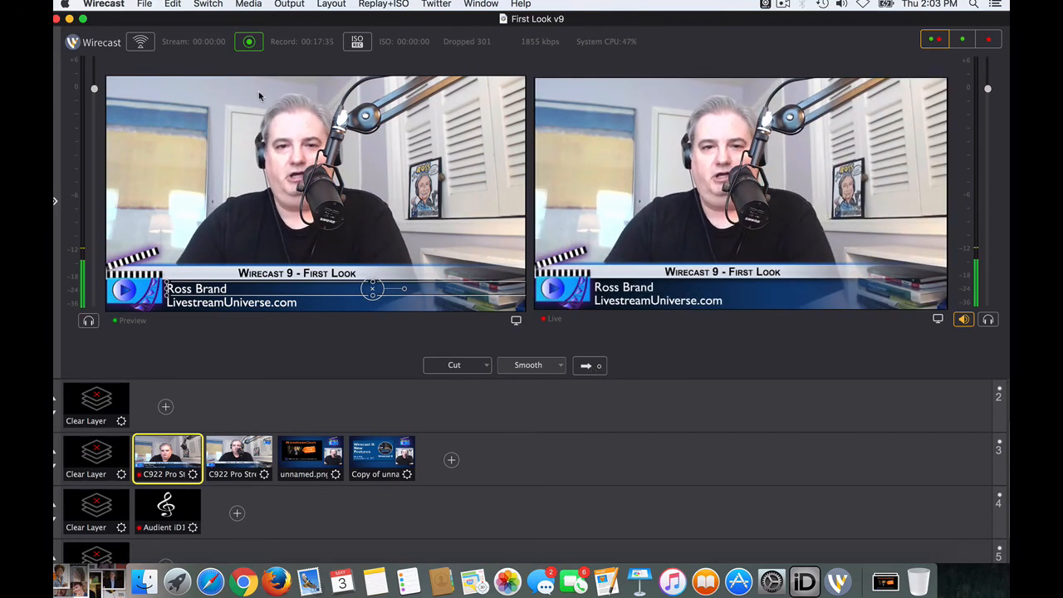
# Examine the Backgrounds, Shots, Favorites and All source categories offered for a new Master Layer 3 shot
pyautogui.click(451, 459)
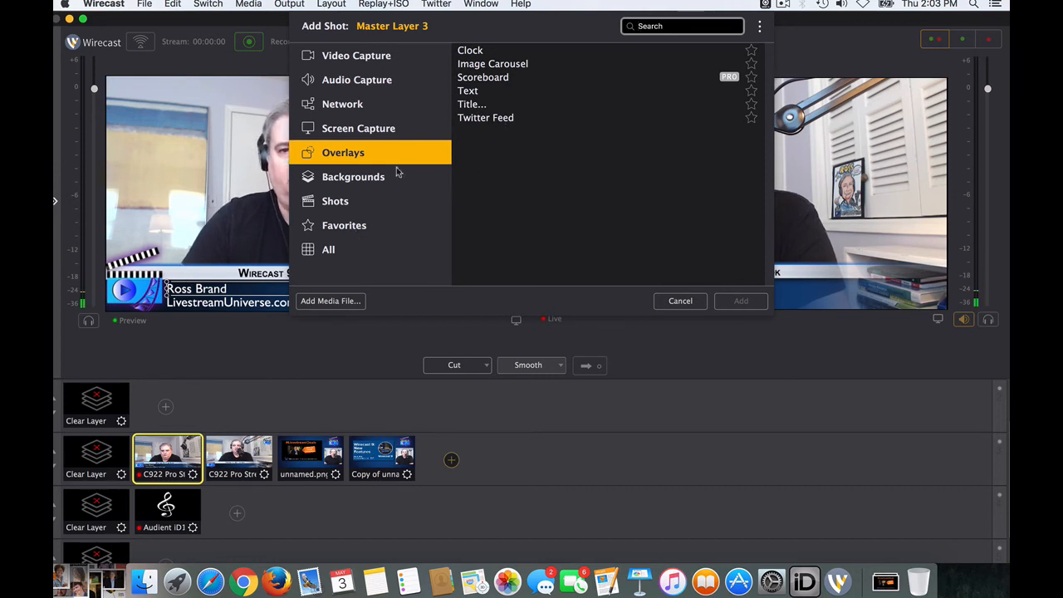
pyautogui.click(374, 182)
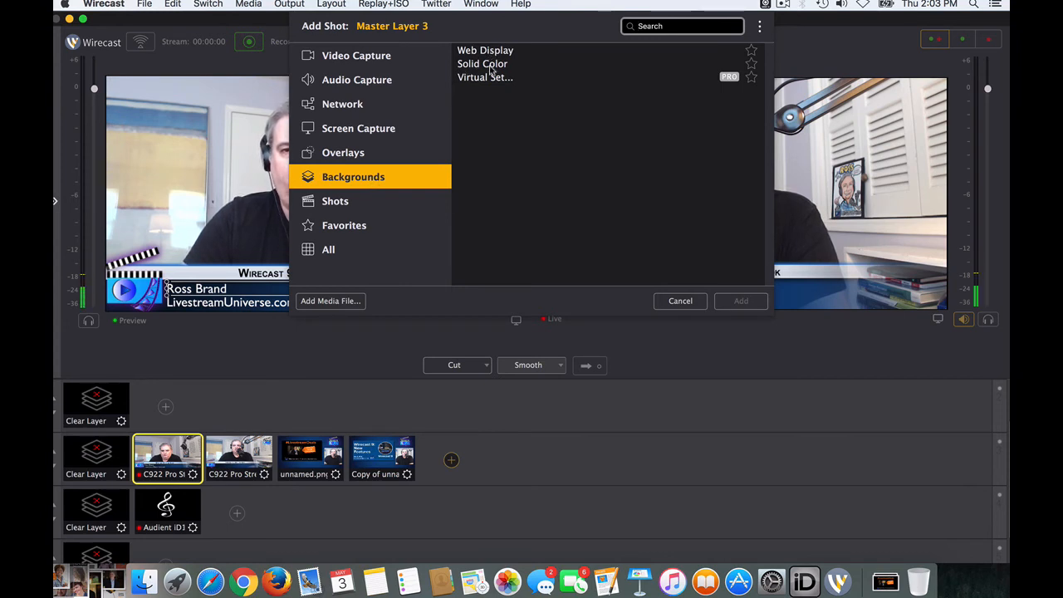
pyautogui.click(341, 209)
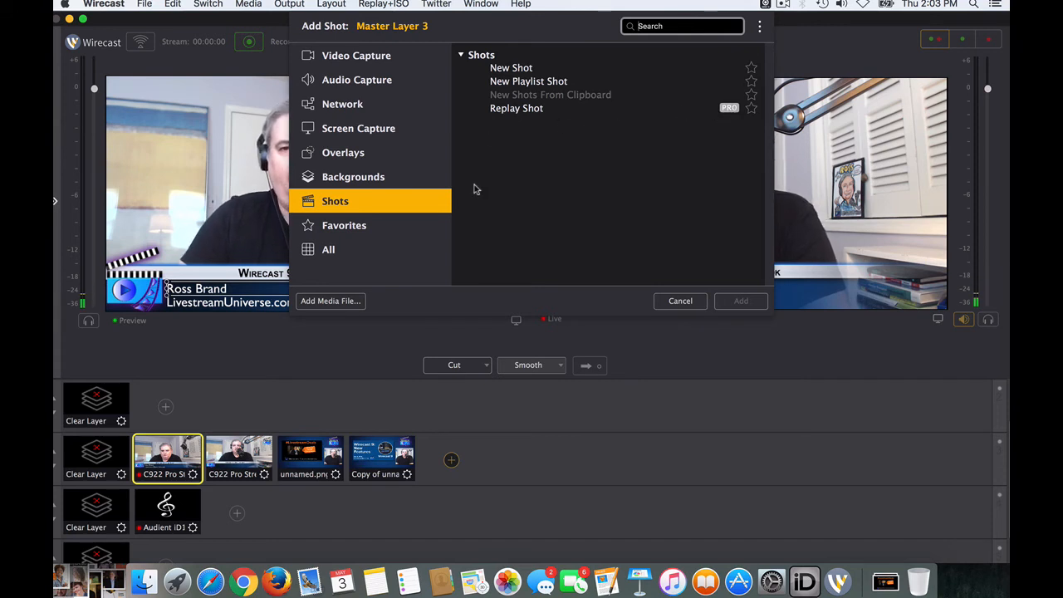
pyautogui.click(350, 229)
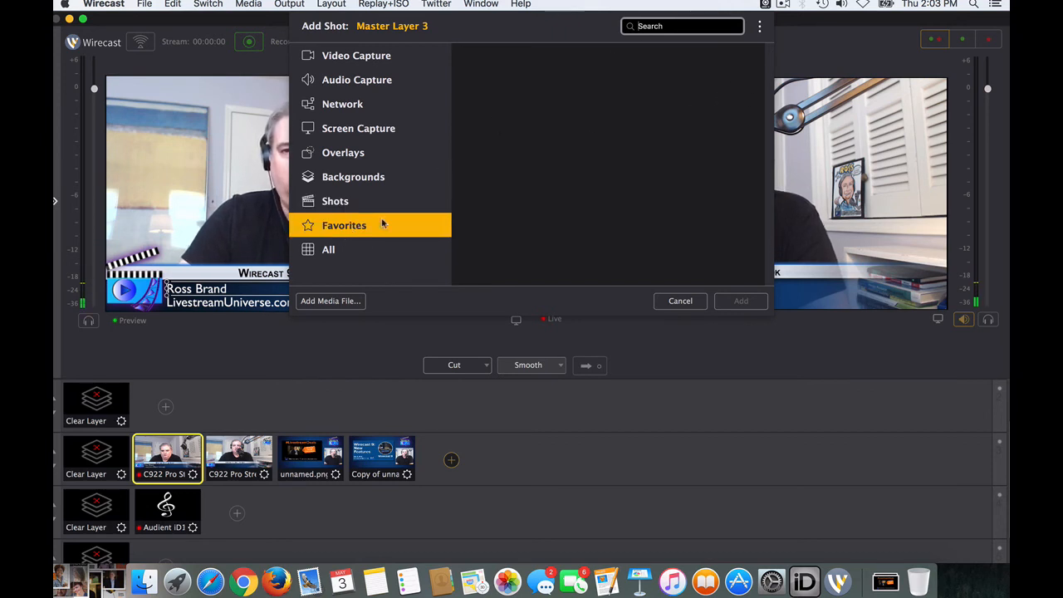
pyautogui.click(330, 251)
pyautogui.scroll(-8, 579, 183)
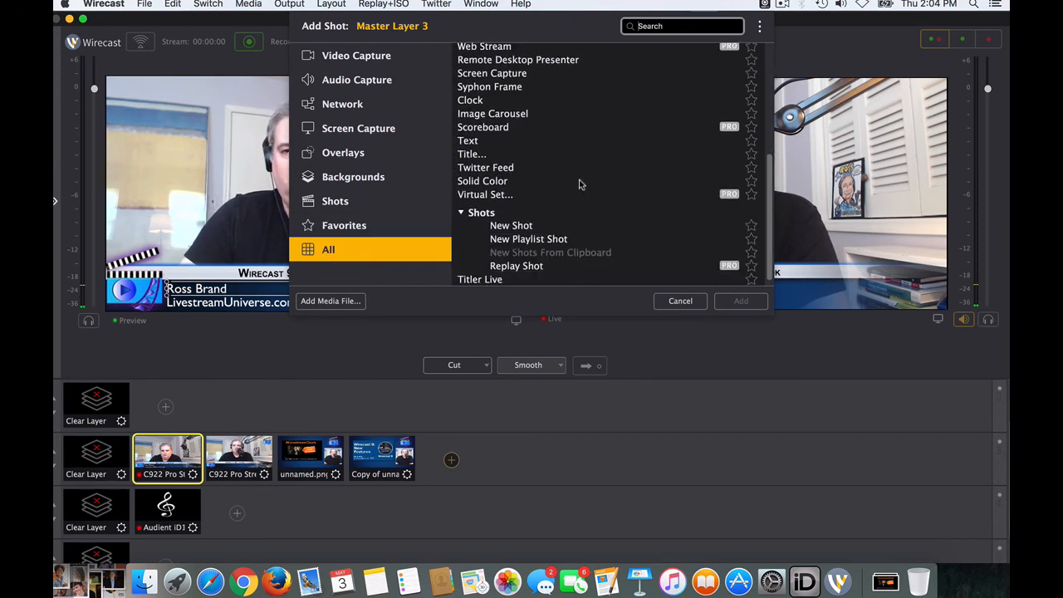
pyautogui.scroll(8, 580, 184)
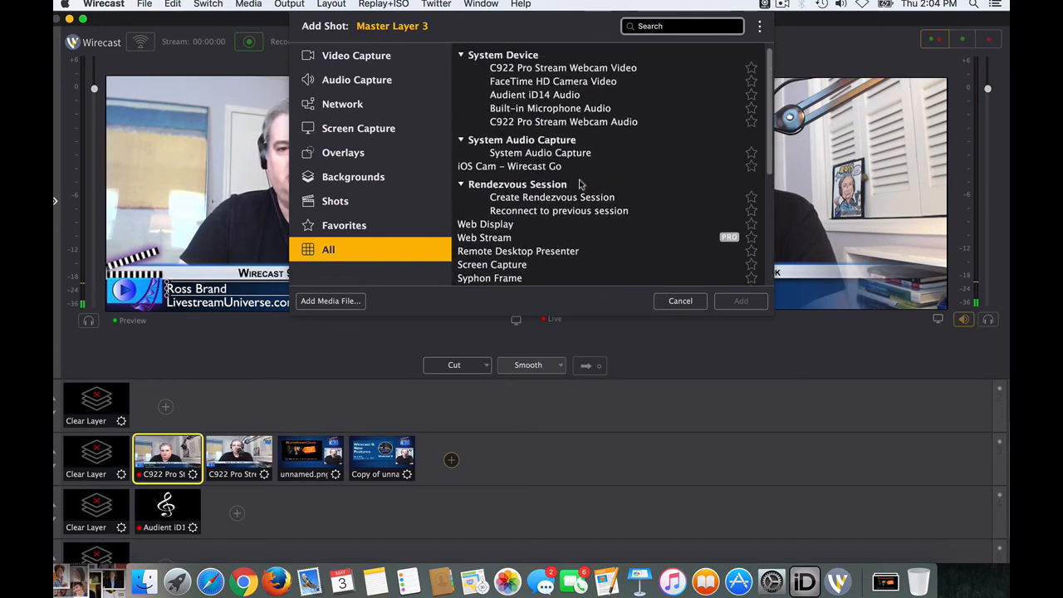
# Browse the media files in the Wirecast folder for a new Master Layer 3 shot, without adding any
pyautogui.click(331, 301)
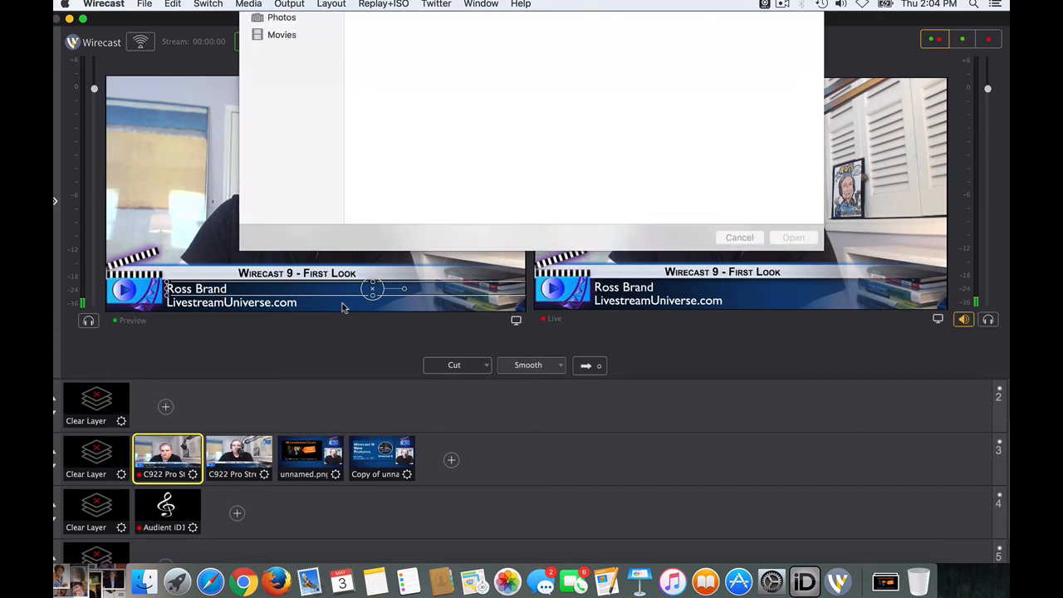
pyautogui.scroll(-5, 557, 144)
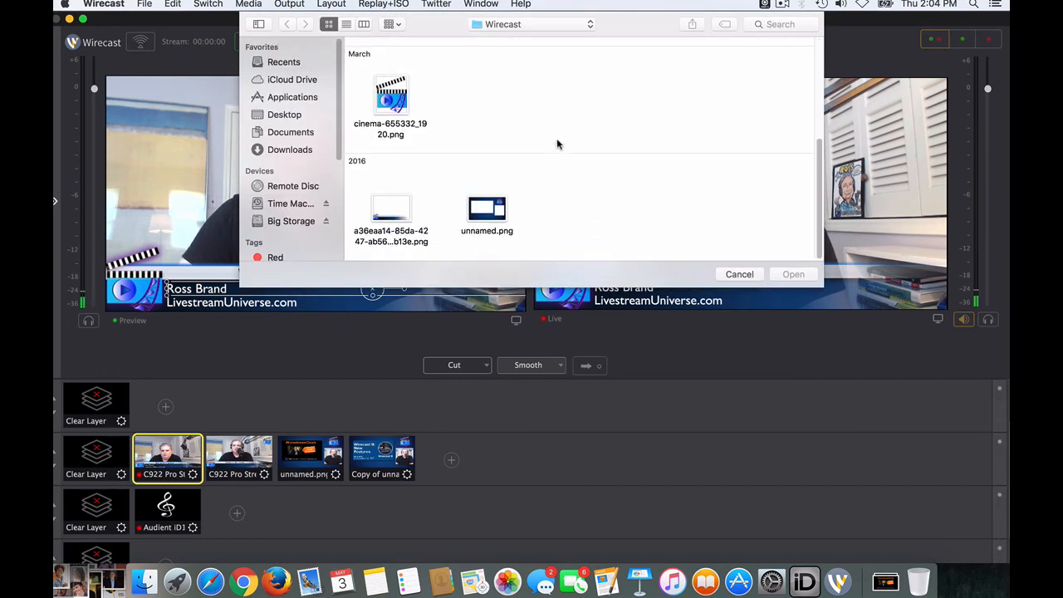
pyautogui.scroll(5, 557, 144)
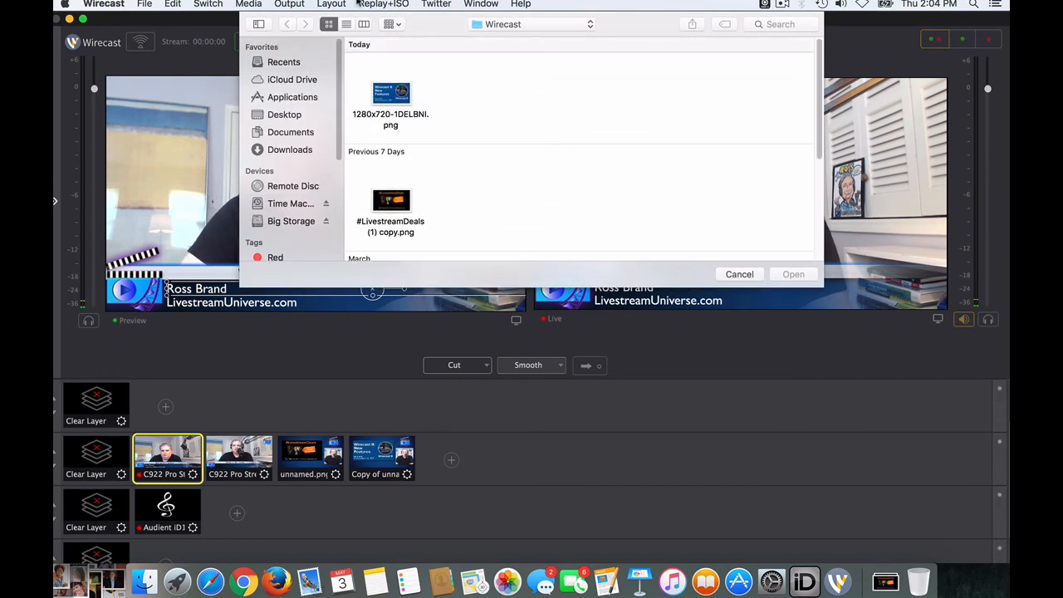
pyautogui.click(739, 274)
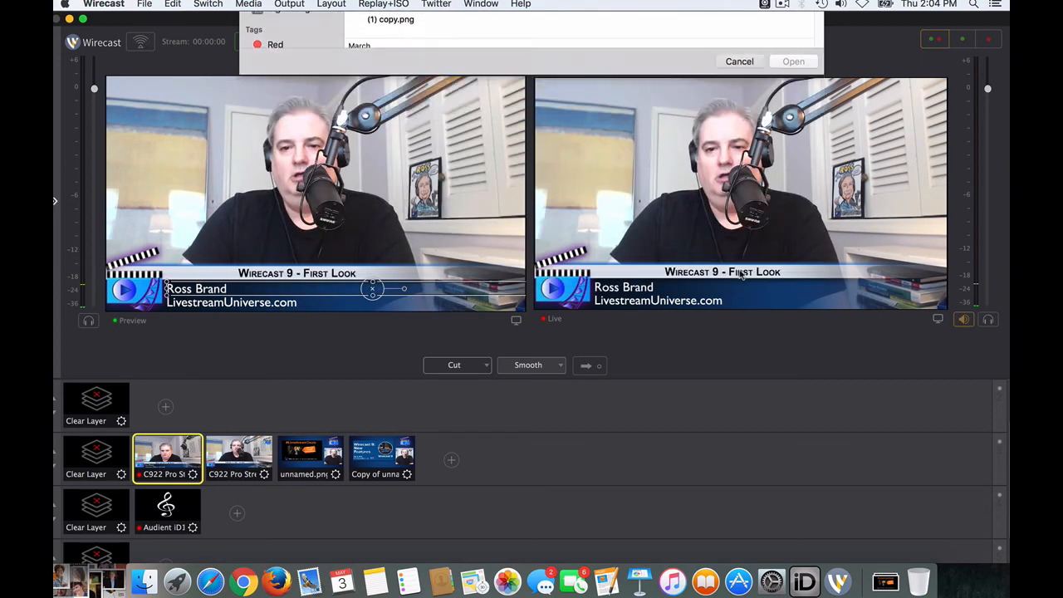